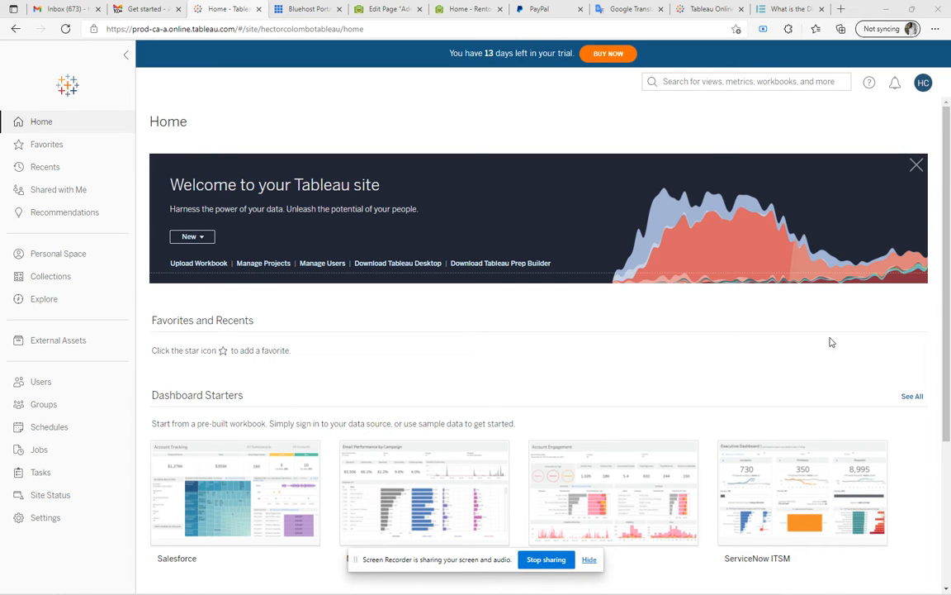
# Create a new workbook and begin connecting it to a data file uploaded from the computer
pyautogui.click(198, 238)
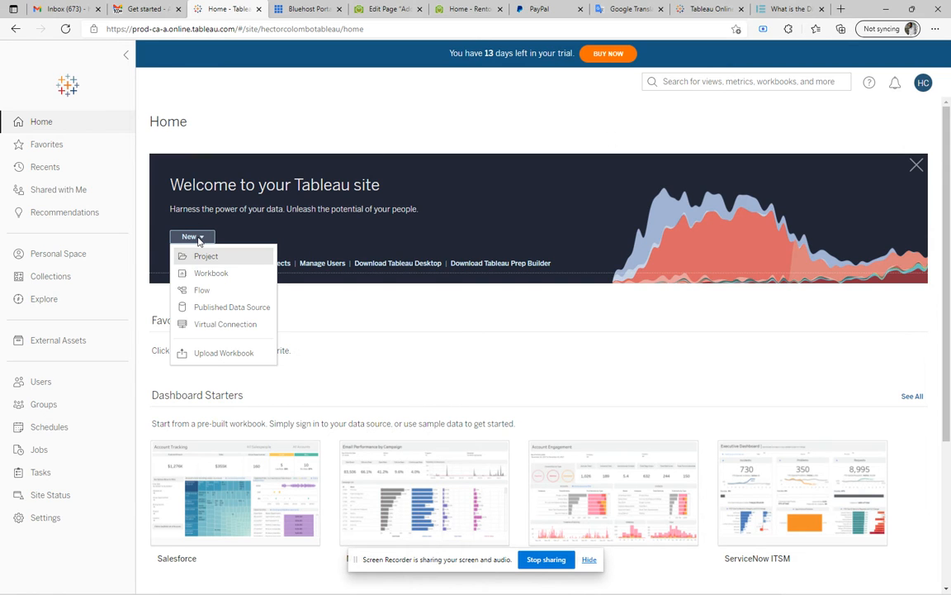
pyautogui.click(201, 275)
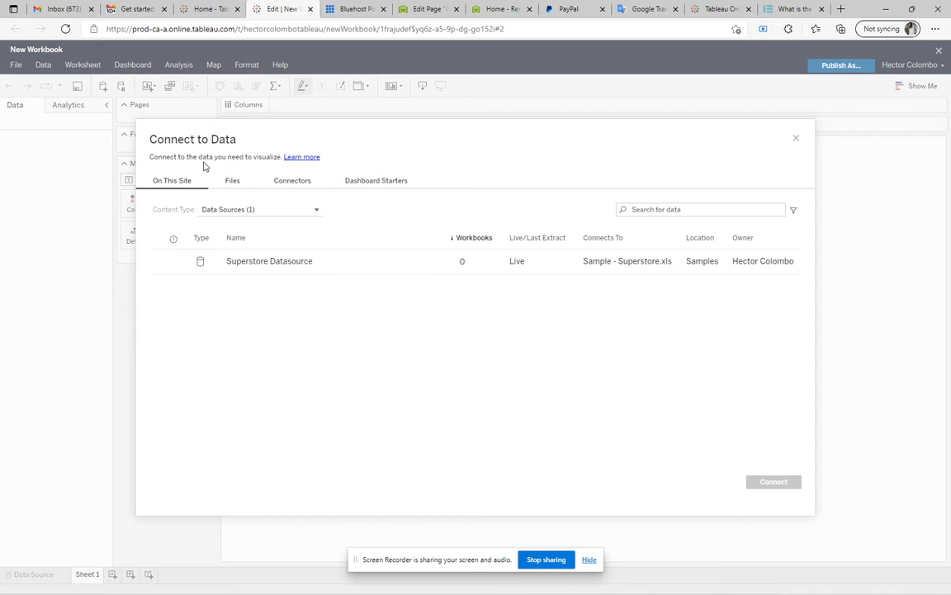
pyautogui.click(236, 188)
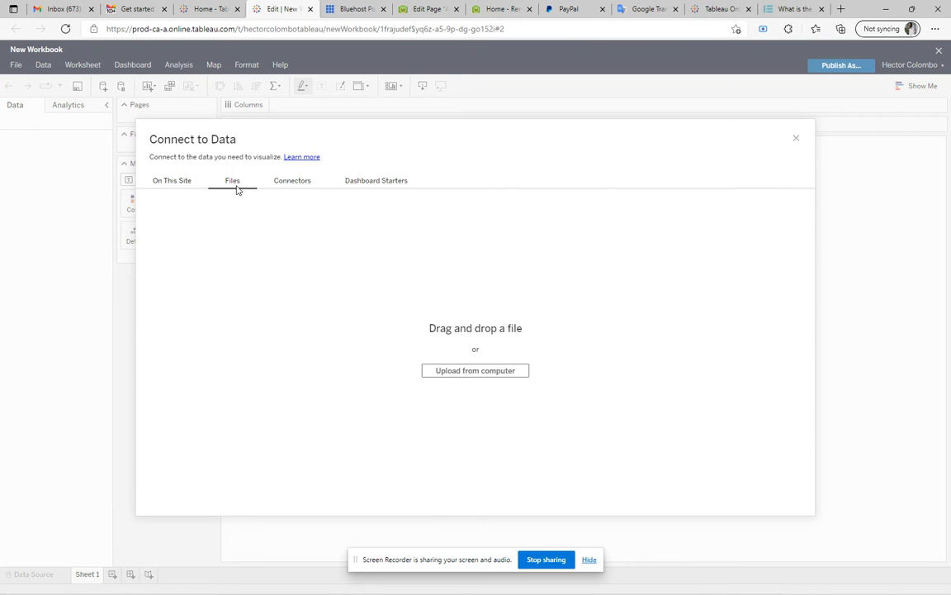
pyautogui.click(469, 373)
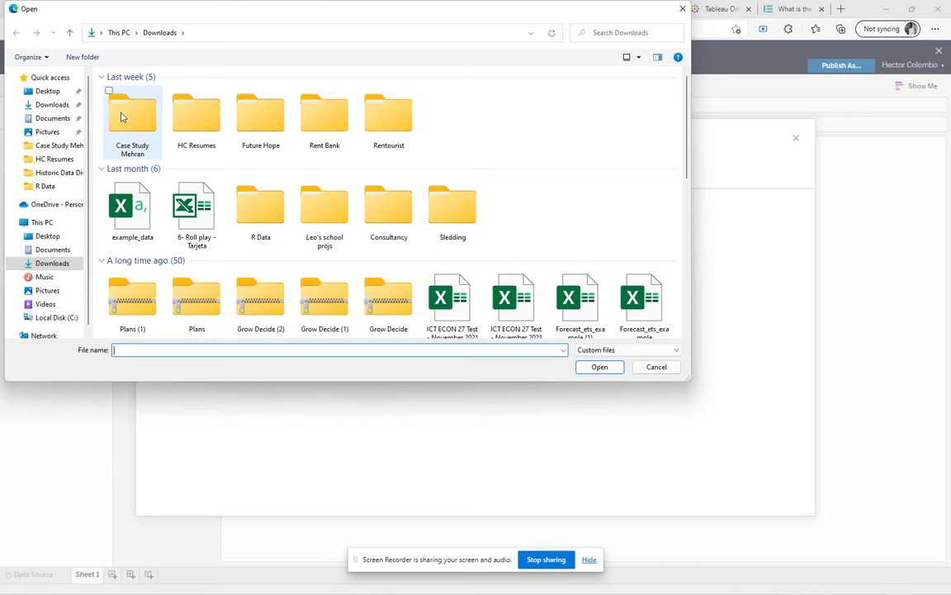
# Upload the 202112-divvy-tripdata CSV file from the case study's Historic Data Divvy Trips folder as the data source
pyautogui.doubleClick(125, 113)
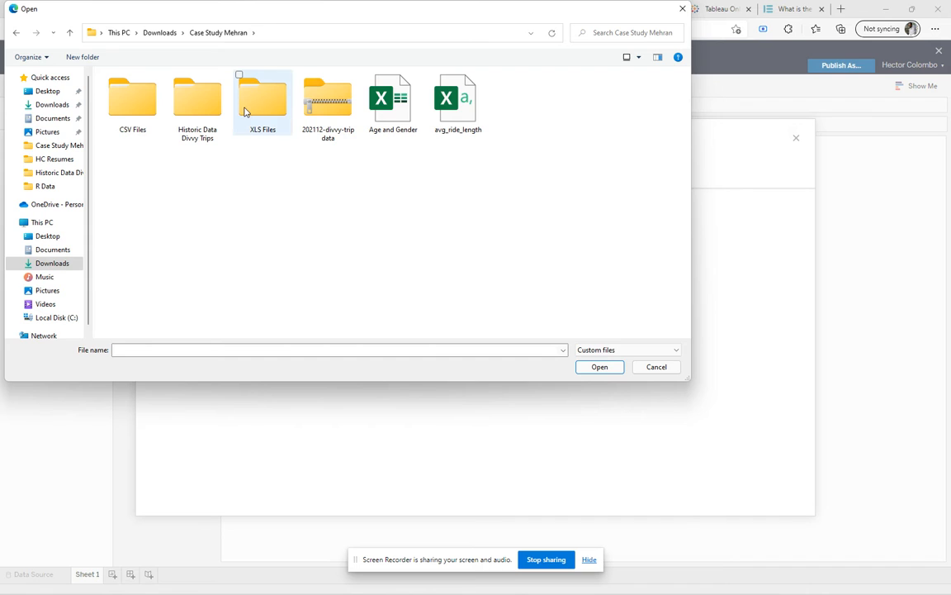
pyautogui.doubleClick(130, 101)
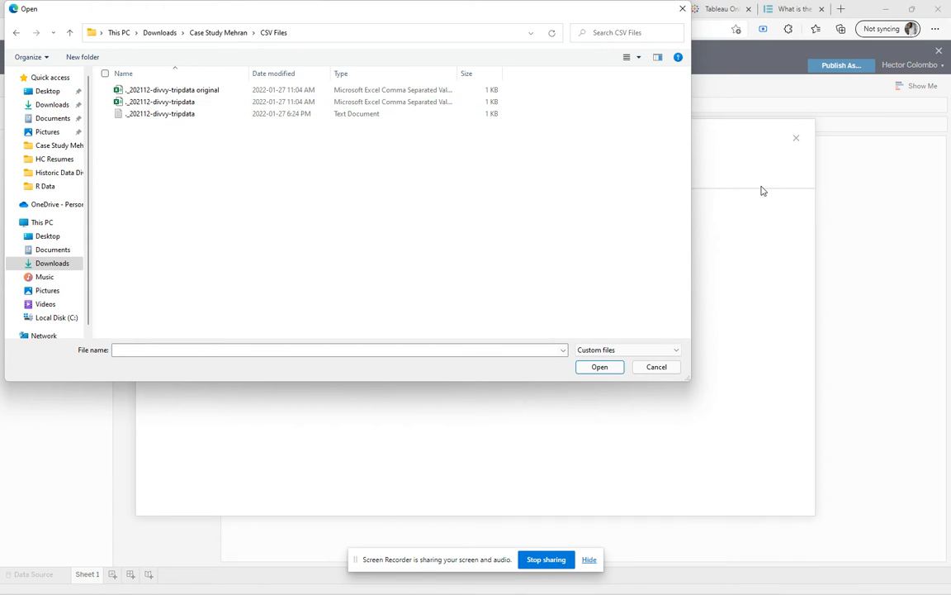
pyautogui.click(16, 33)
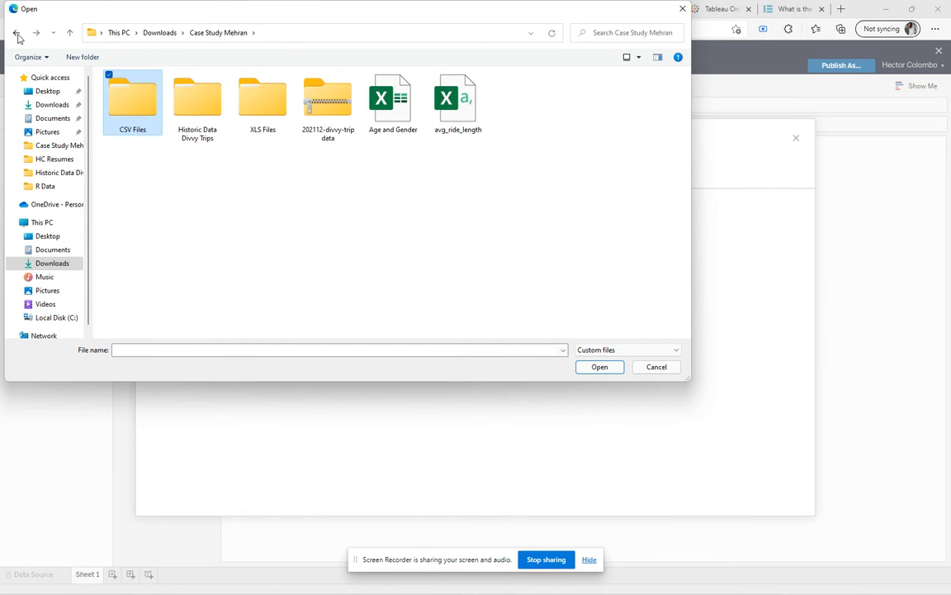
pyautogui.doubleClick(197, 103)
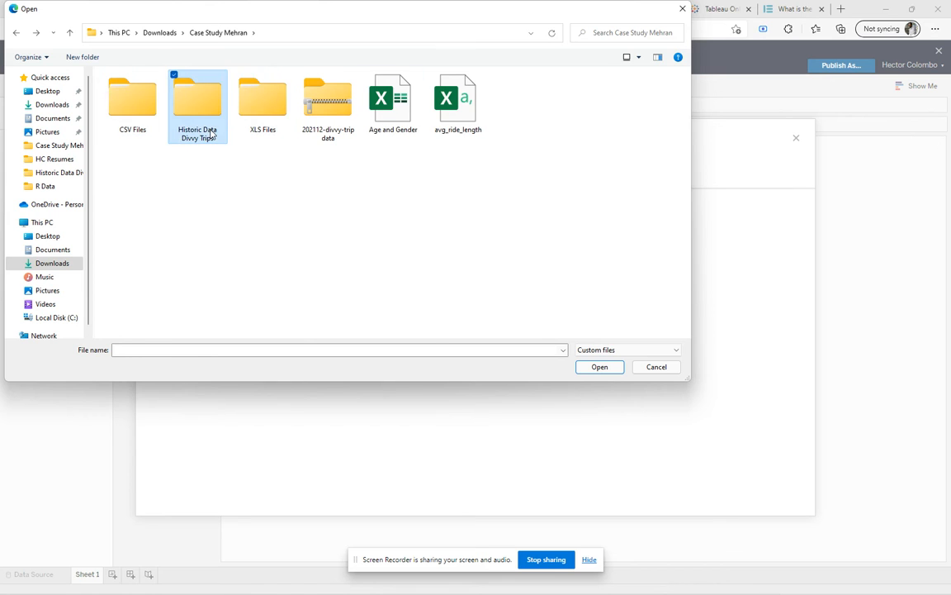
pyautogui.scroll(-5, 523, 221)
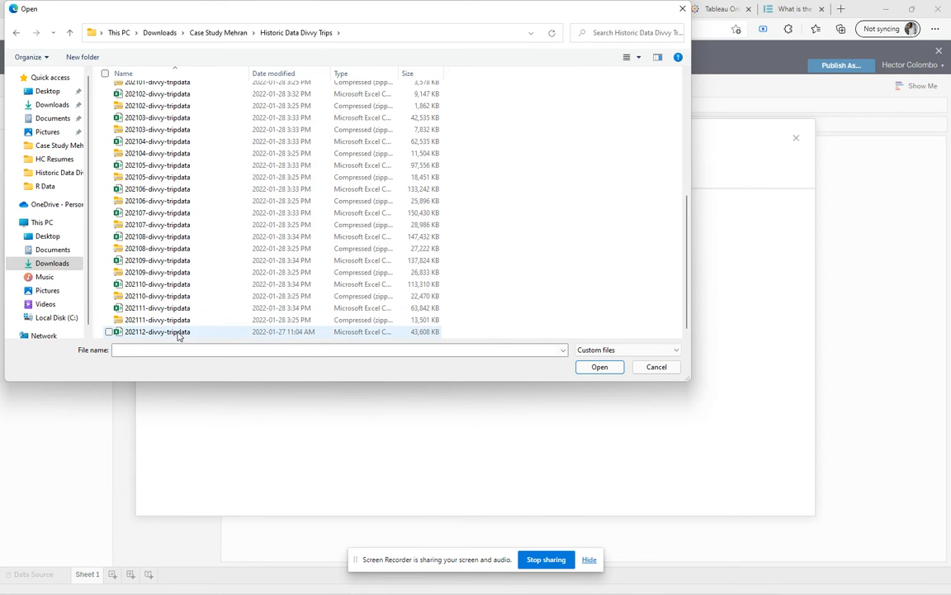
pyautogui.click(146, 332)
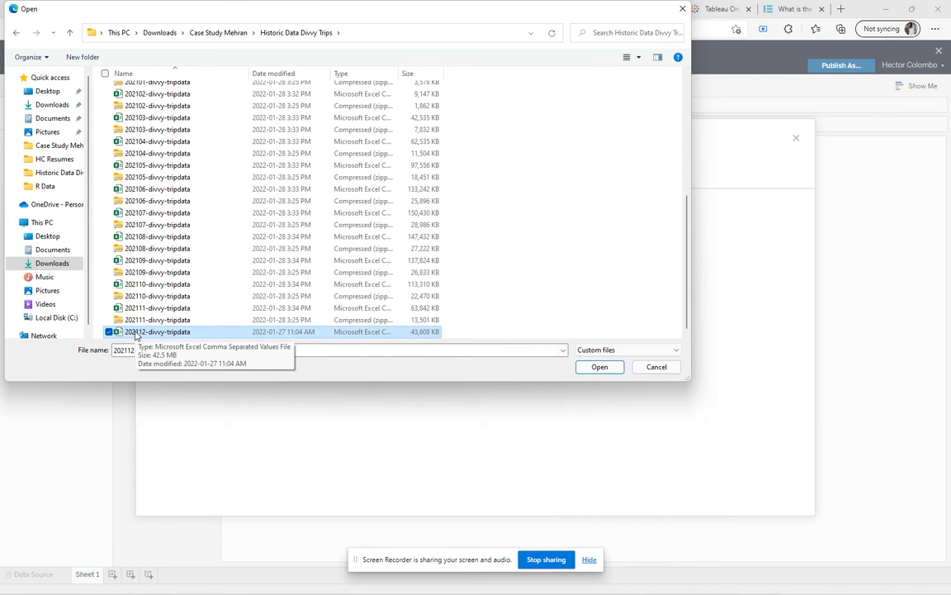
pyautogui.click(600, 367)
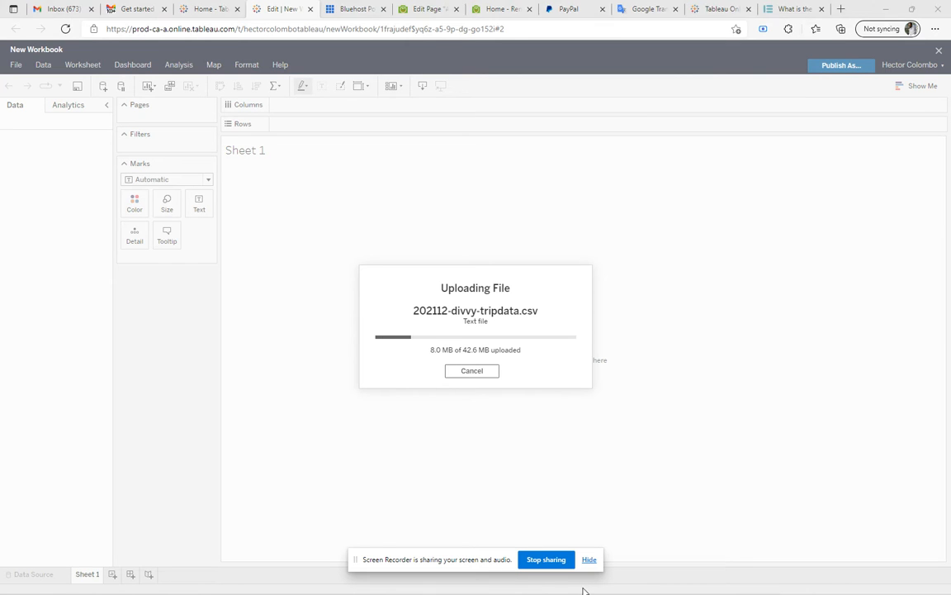
pyautogui.hotkey('alt', 'Tab')
pyautogui.hotkey('alt', 'Tab')
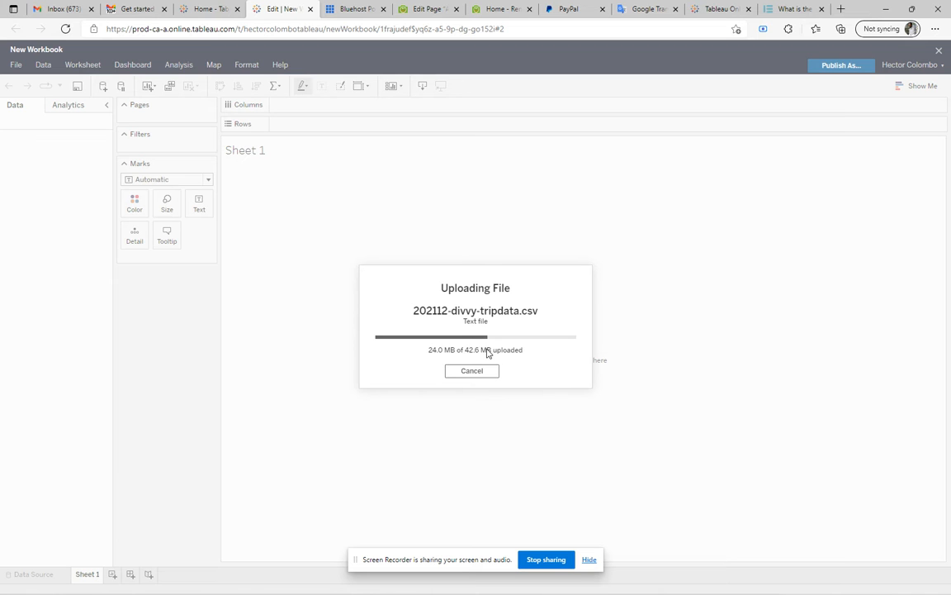
pyautogui.hotkey('alt', 'Tab')
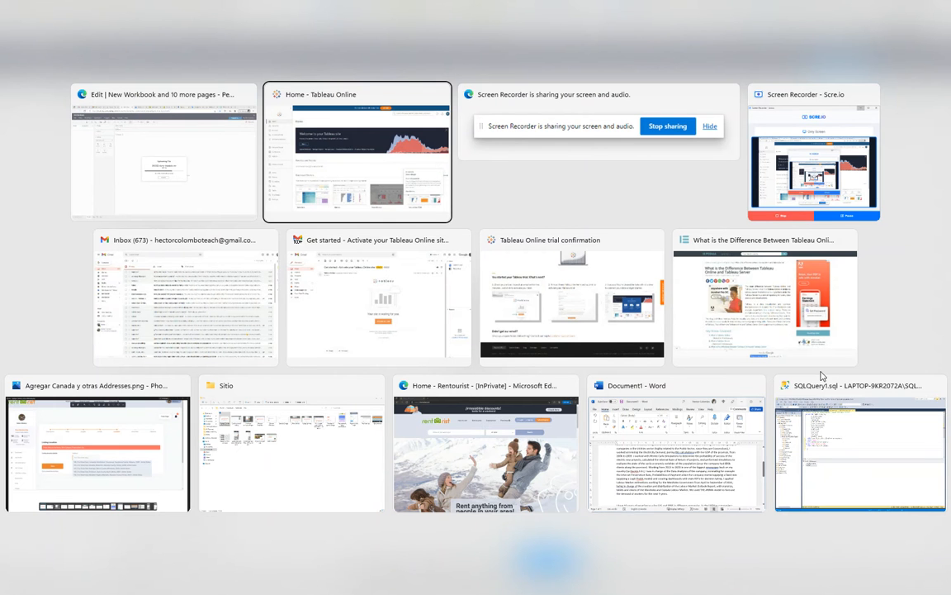
pyautogui.press('Tab')
pyautogui.press('Tab')
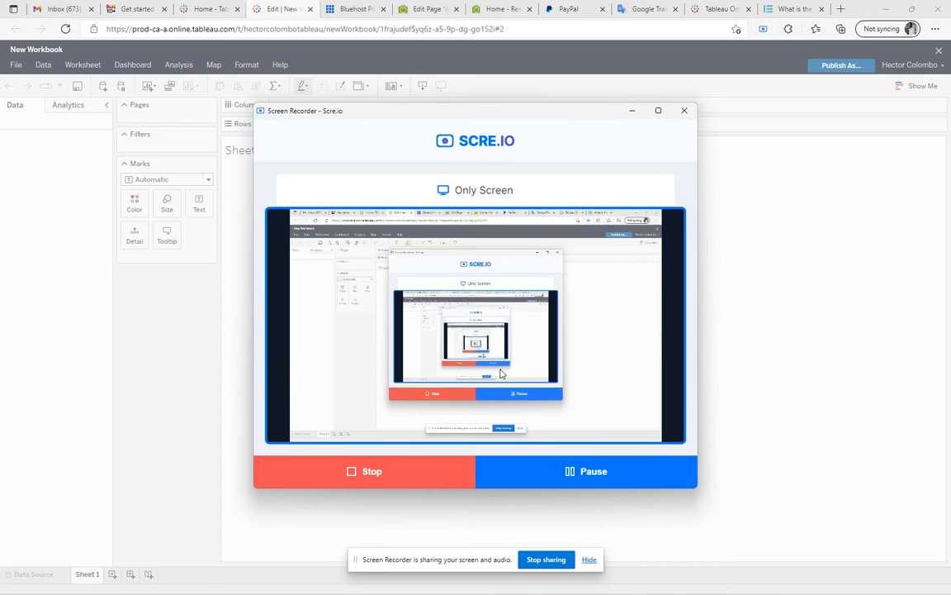
pyautogui.moveTo(535, 117); pyautogui.dragTo(614, 100)
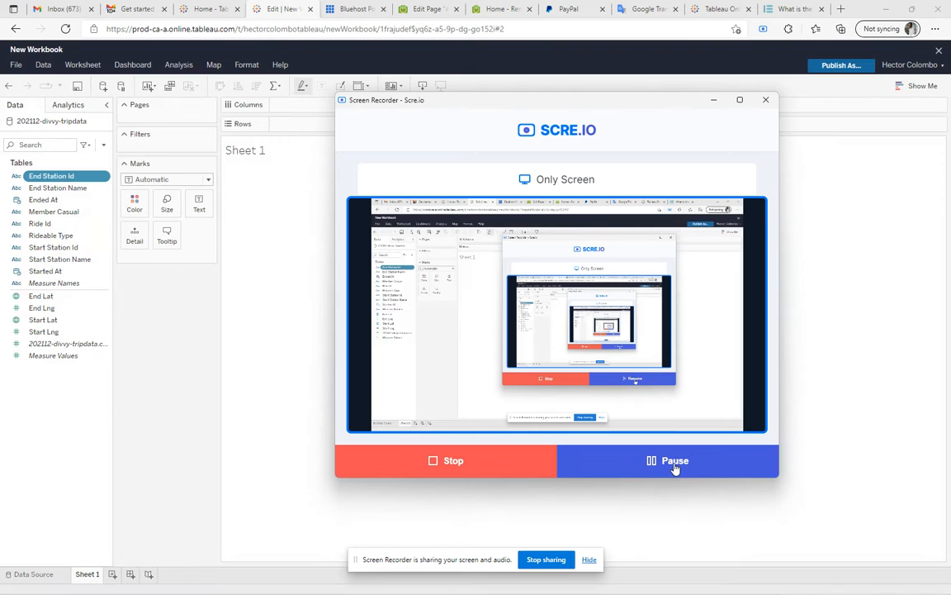
pyautogui.click(712, 99)
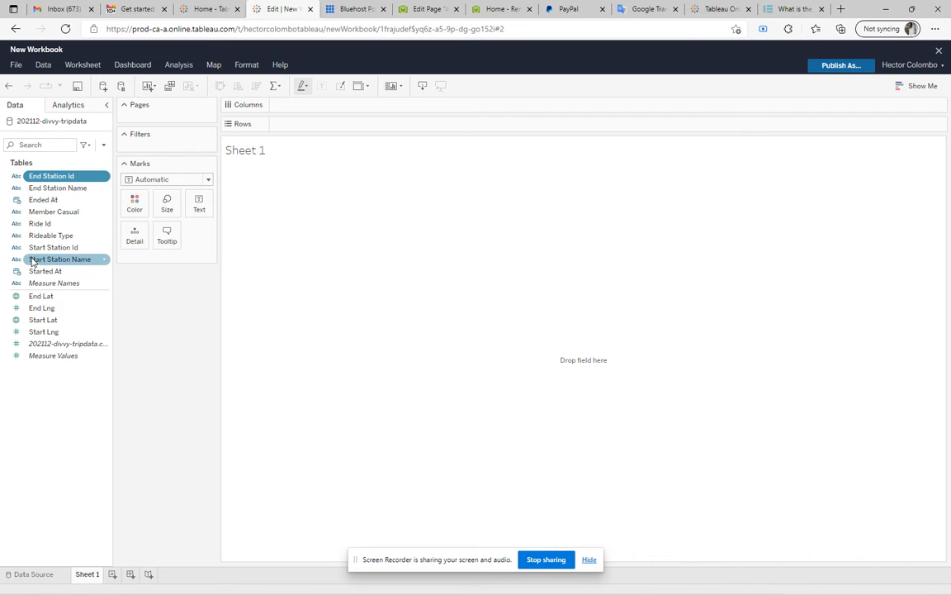
# Switch to the 202112-divvy-tripdata sheet in Excel and examine its ride ID, bike type, start and end time, and membership columns
pyautogui.moveTo(543, 591)
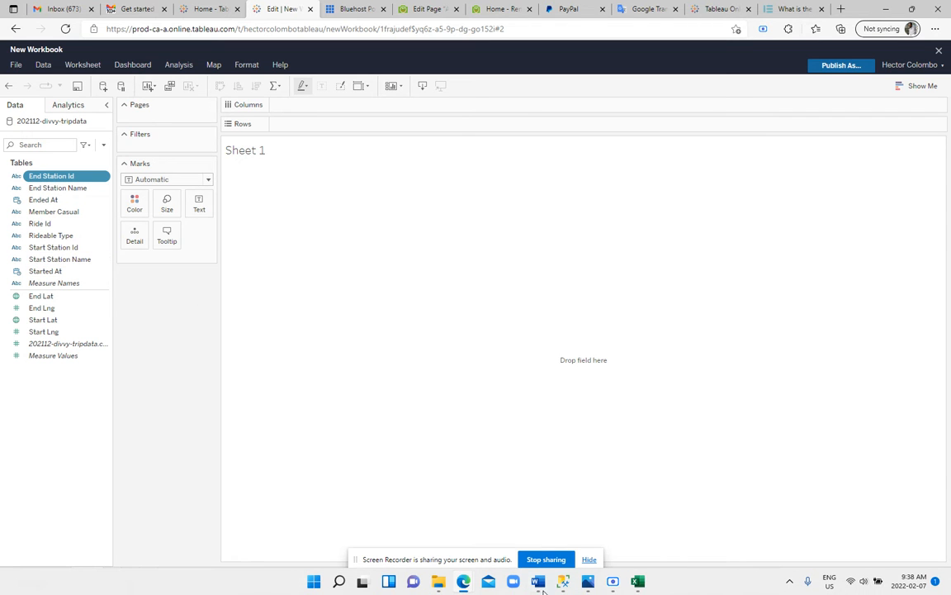
pyautogui.click(638, 582)
pyautogui.click(346, 218)
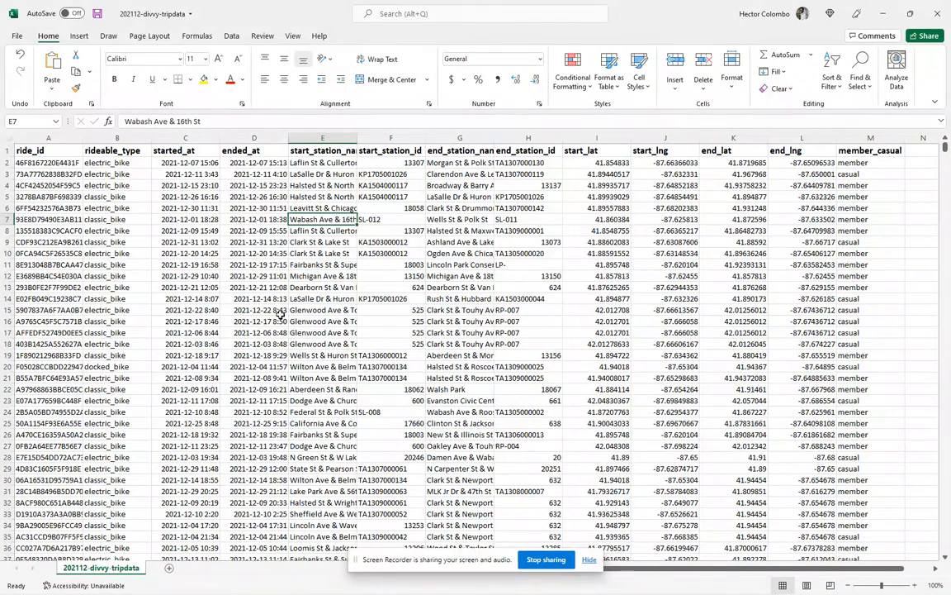
pyautogui.click(51, 149)
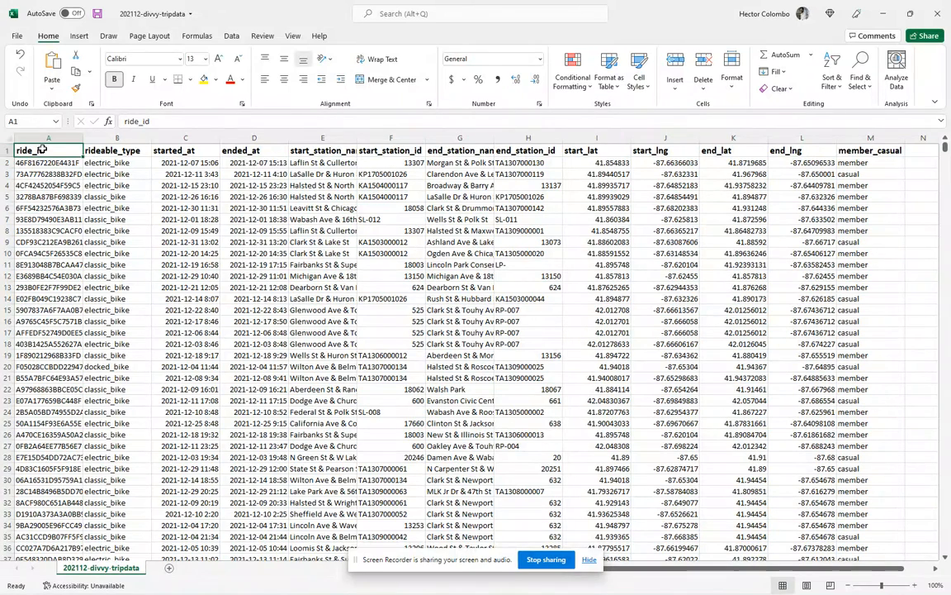
pyautogui.click(115, 150)
pyautogui.click(52, 148)
pyautogui.click(111, 150)
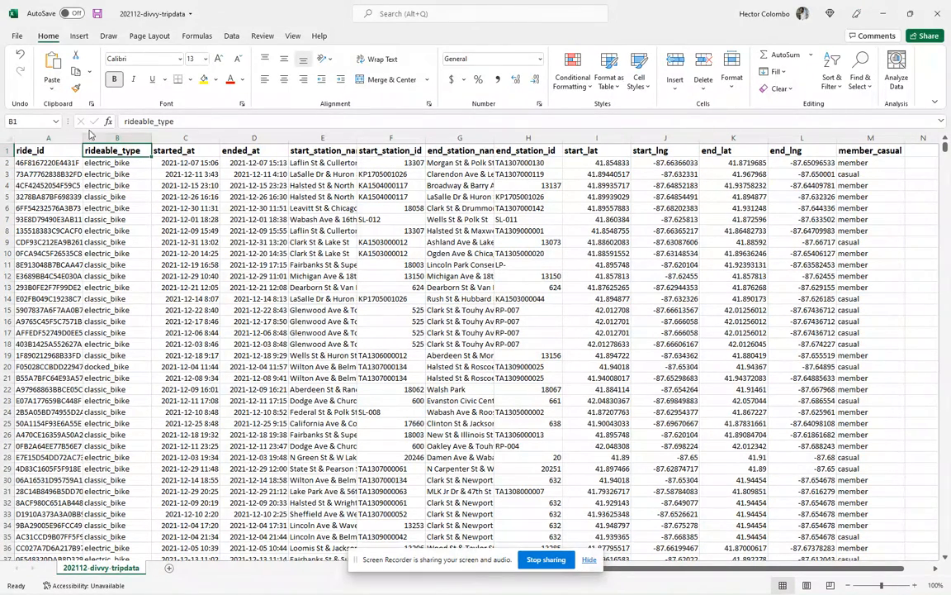
pyautogui.click(198, 150)
pyautogui.click(252, 150)
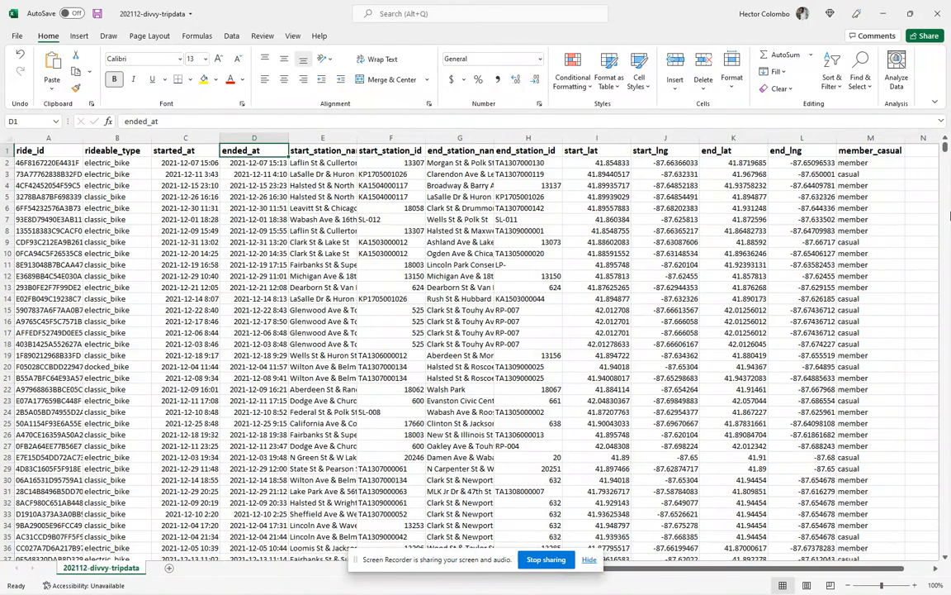
pyautogui.click(869, 162)
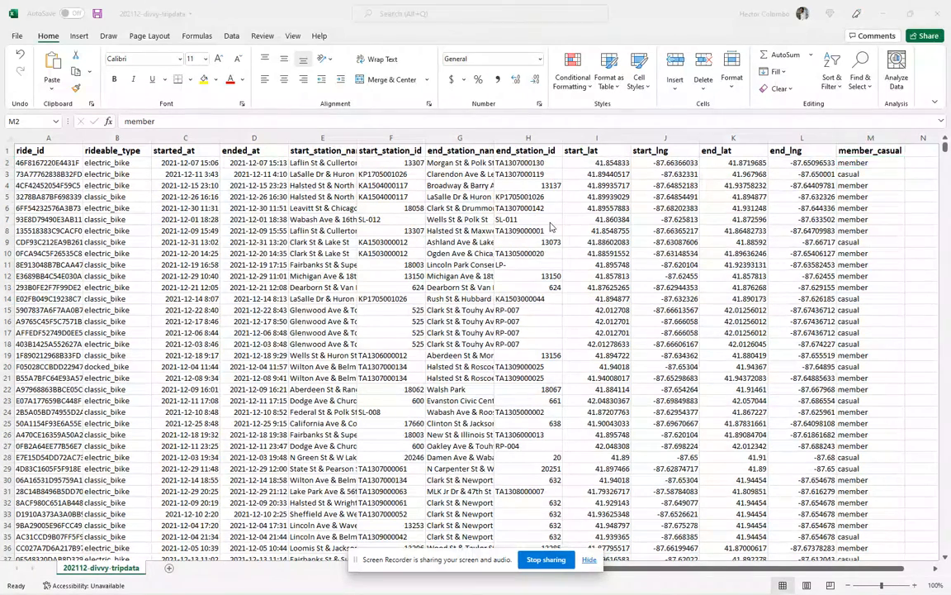
# Compare the start and end coordinate columns in Excel with the field list in Tableau
pyautogui.hotkey('alt', 'Tab')
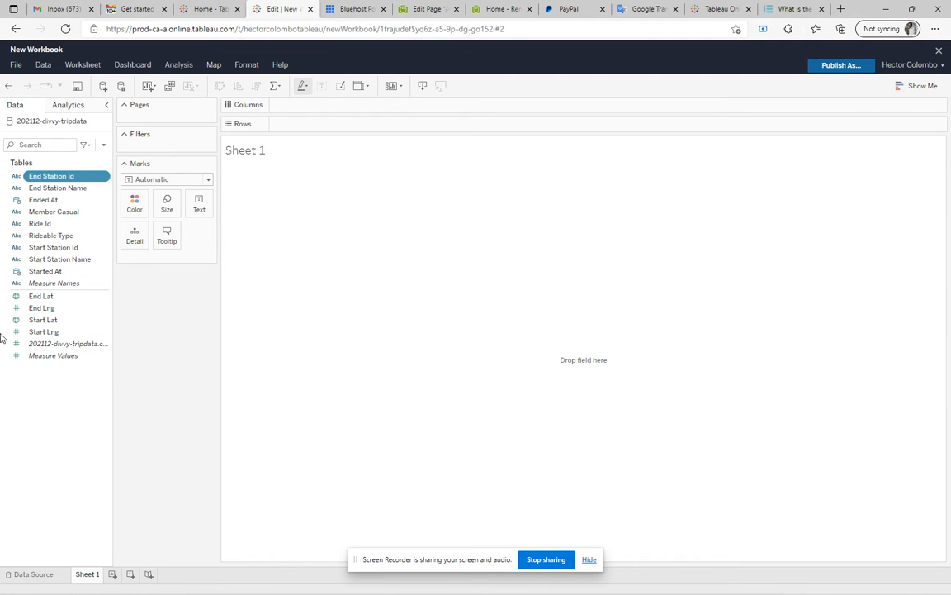
pyautogui.hotkey('alt', 'Tab')
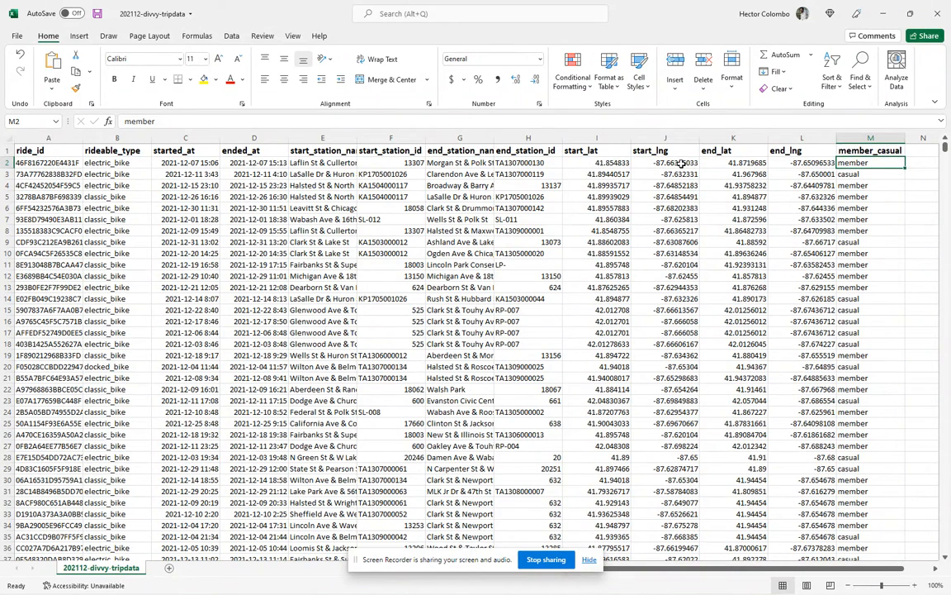
pyautogui.moveTo(681, 164); pyautogui.dragTo(788, 162)
pyautogui.hotkey('alt', 'Tab')
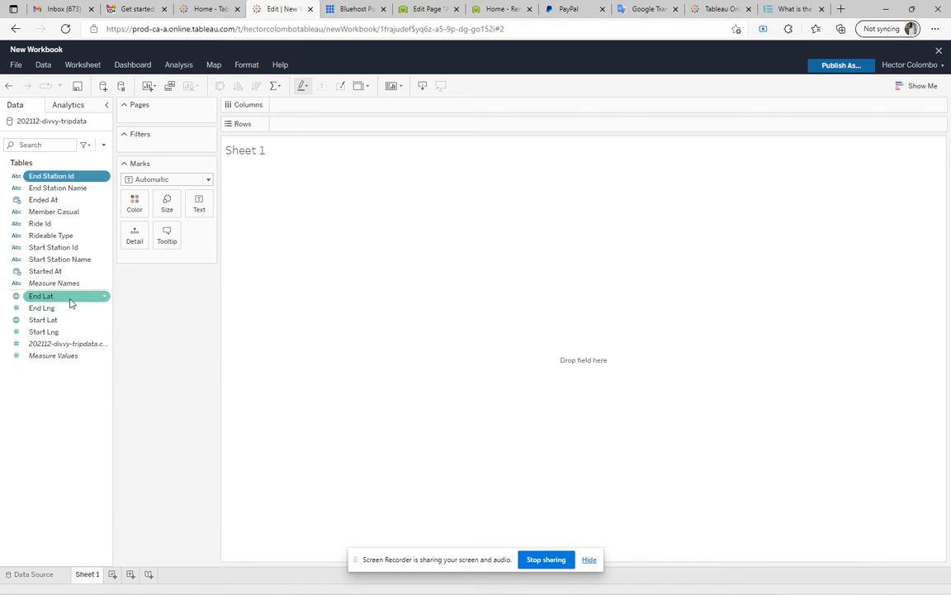
# Examine the data type options available for the End Lat field, leaving the field as it is
pyautogui.click(104, 297)
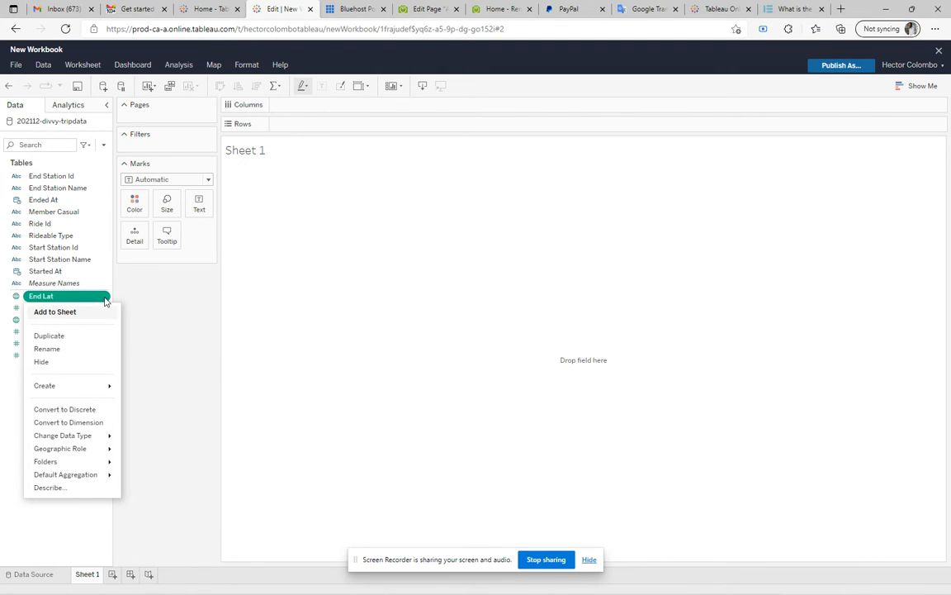
pyautogui.moveTo(96, 438)
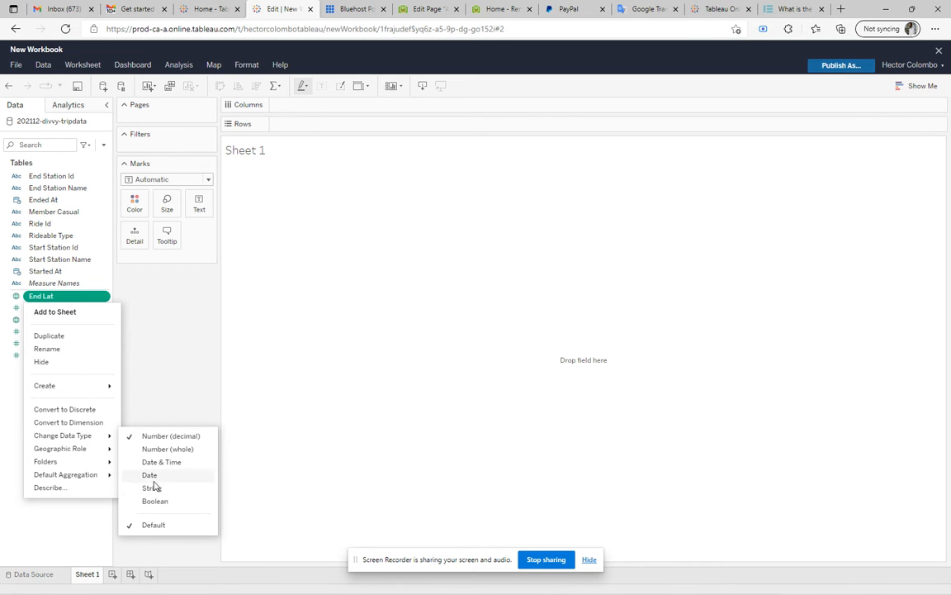
pyautogui.click(163, 299)
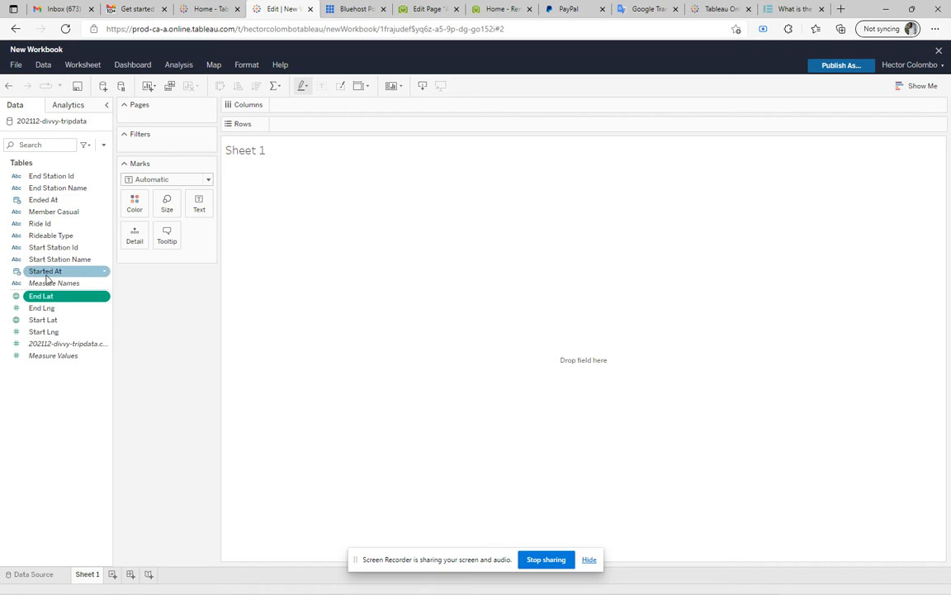
# Compare the ride_id, started_at and ended_at columns in Excel with the corresponding fields in Tableau
pyautogui.hotkey('alt', 'Tab')
pyautogui.moveTo(33, 150); pyautogui.dragTo(49, 123)
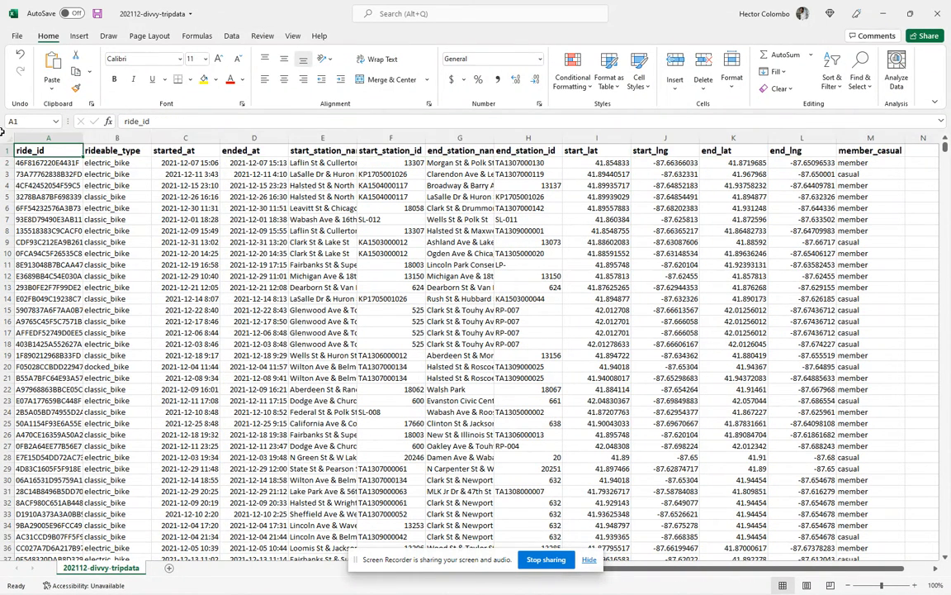
pyautogui.hotkey('alt', 'Tab')
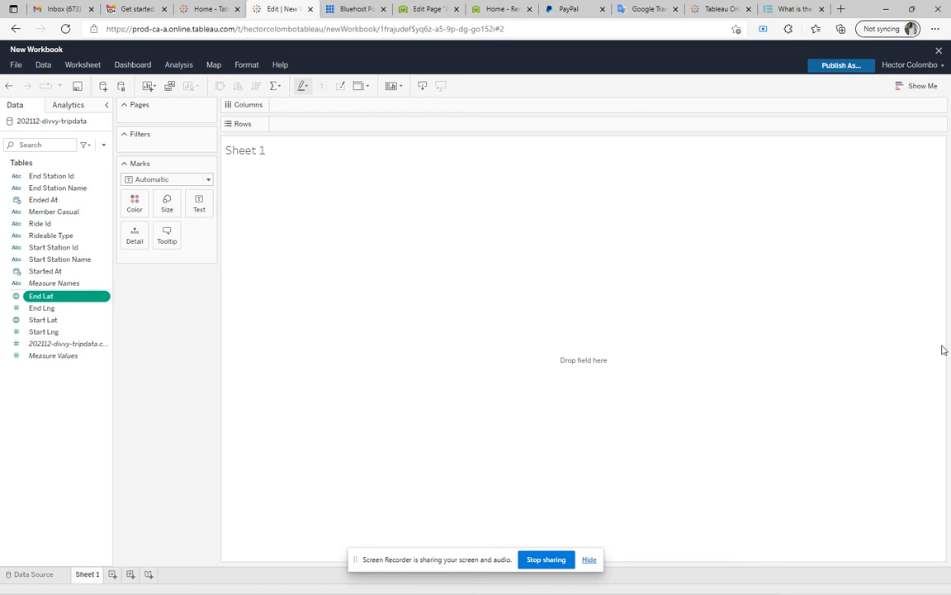
pyautogui.hotkey('alt', 'Tab')
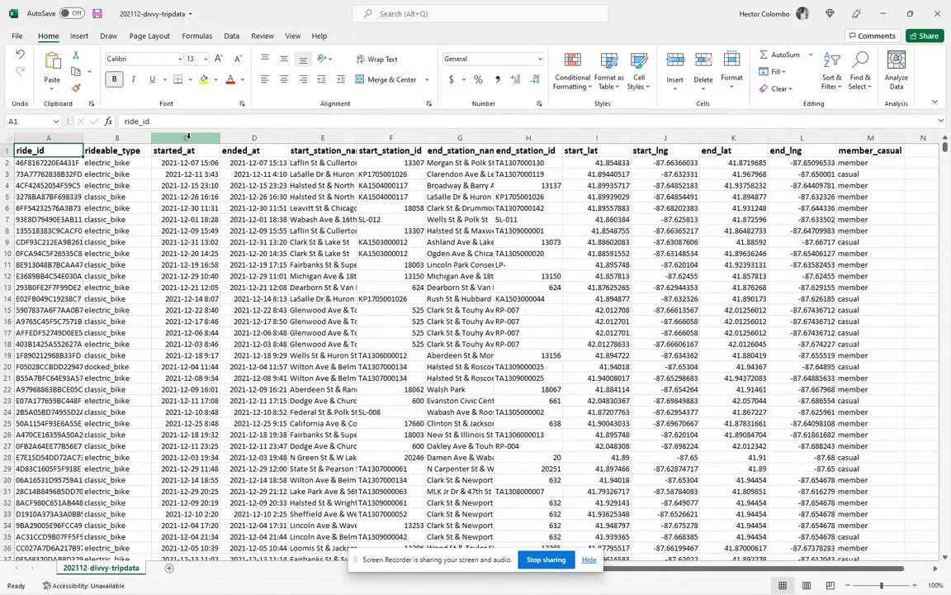
pyautogui.moveTo(195, 138); pyautogui.dragTo(255, 138)
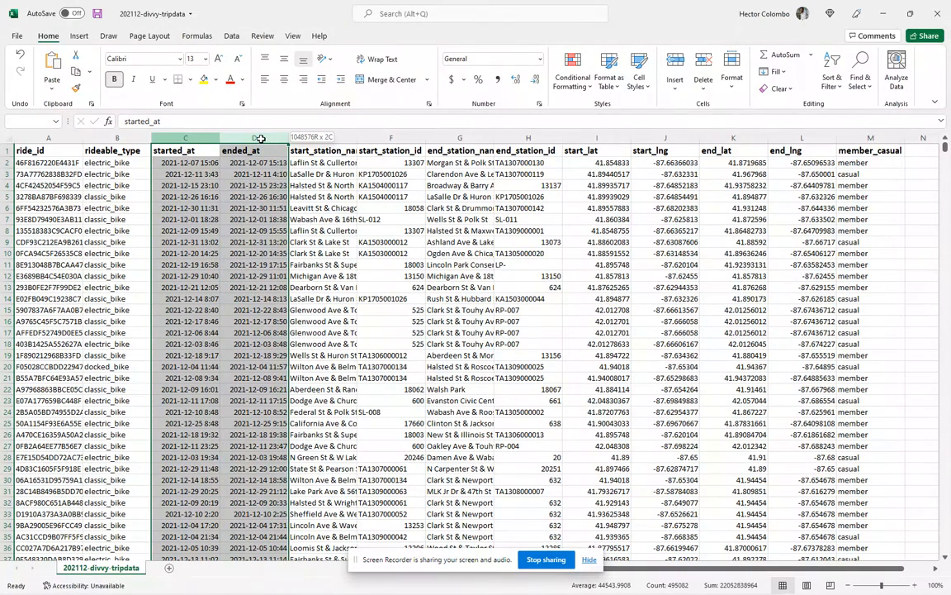
pyautogui.click(252, 196)
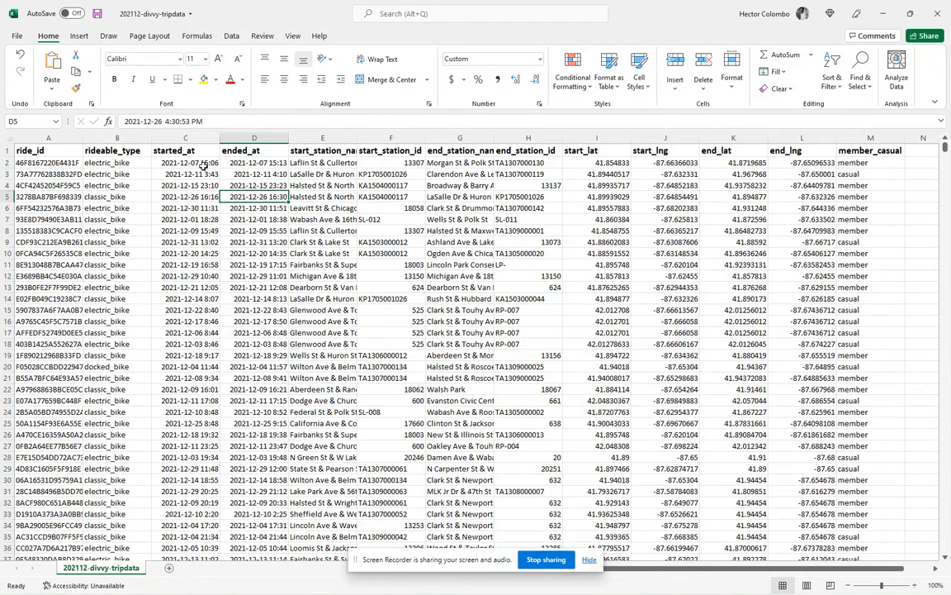
pyautogui.moveTo(201, 162); pyautogui.dragTo(252, 194)
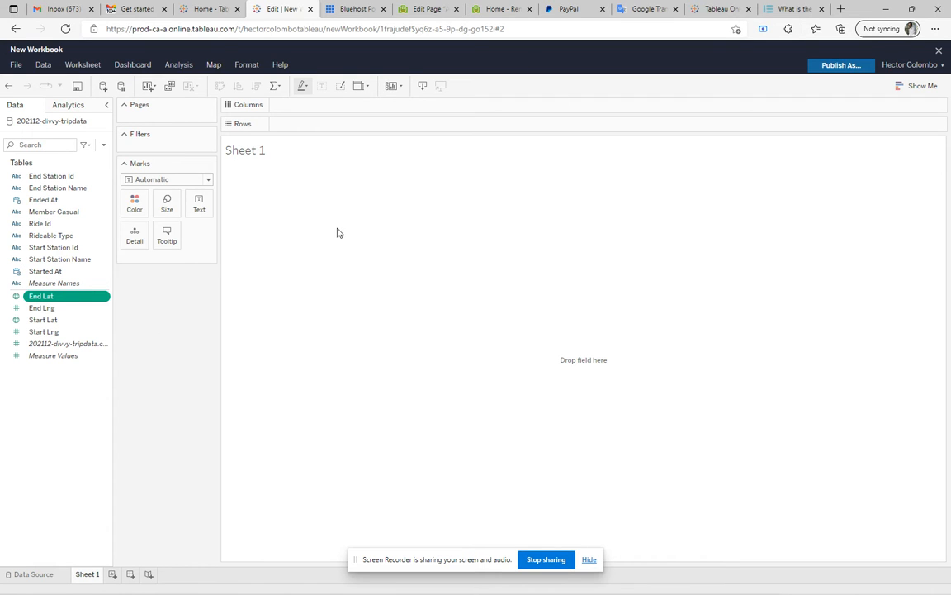
pyautogui.hotkey('alt', 'Tab')
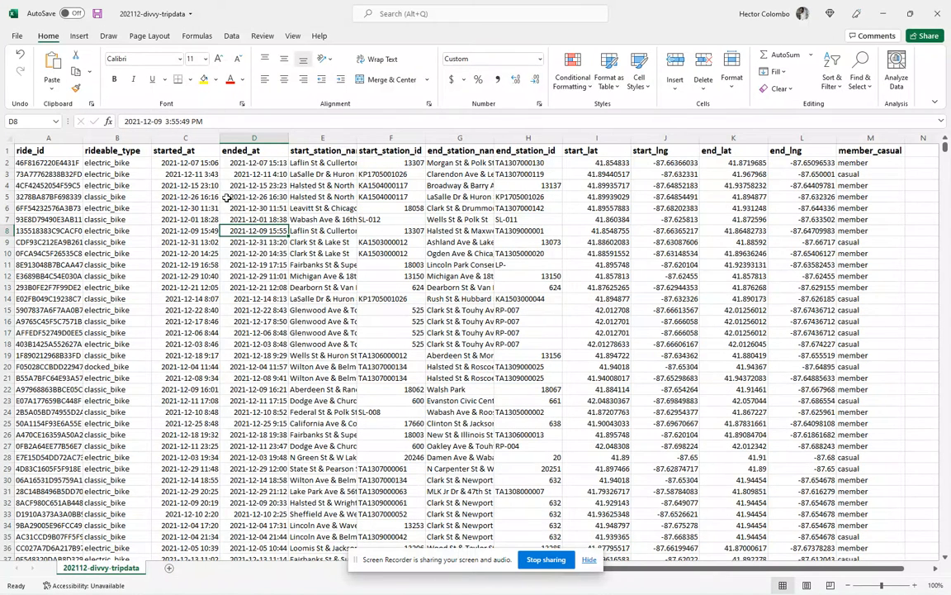
# Compare the ride_id and rideable_type columns in Excel with the dimension fields listed in Tableau
pyautogui.hotkey('alt', 'Tab')
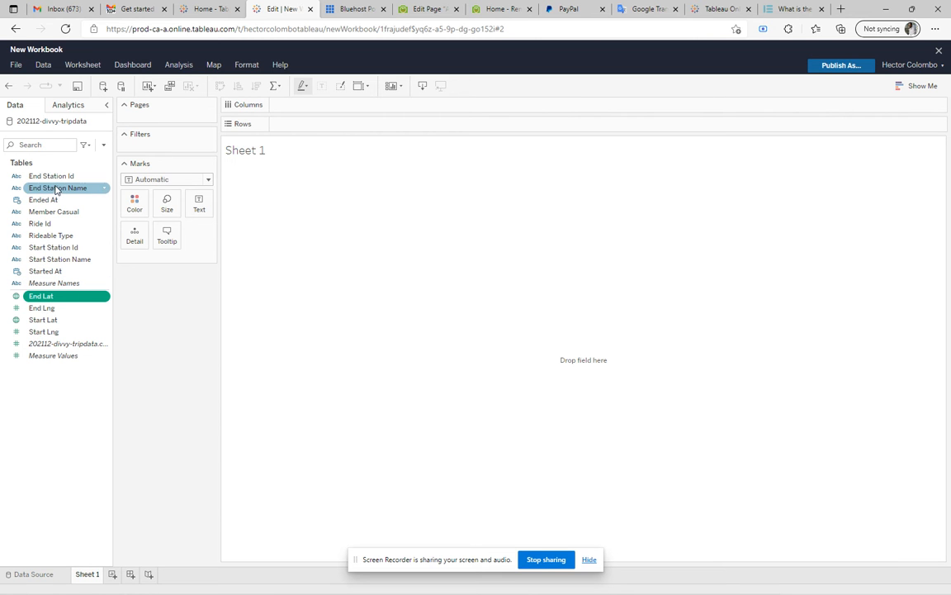
pyautogui.hotkey('alt', 'Tab')
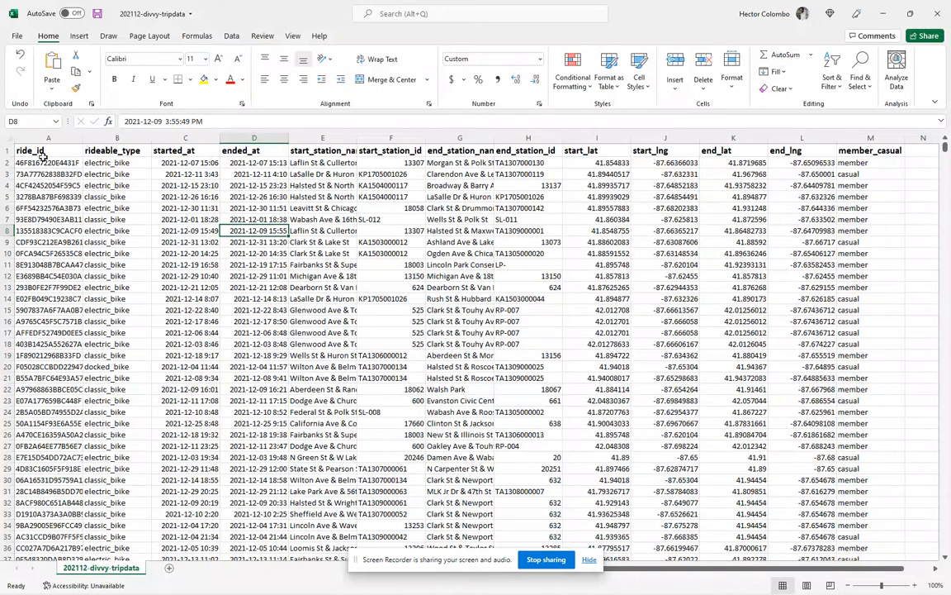
pyautogui.click(63, 137)
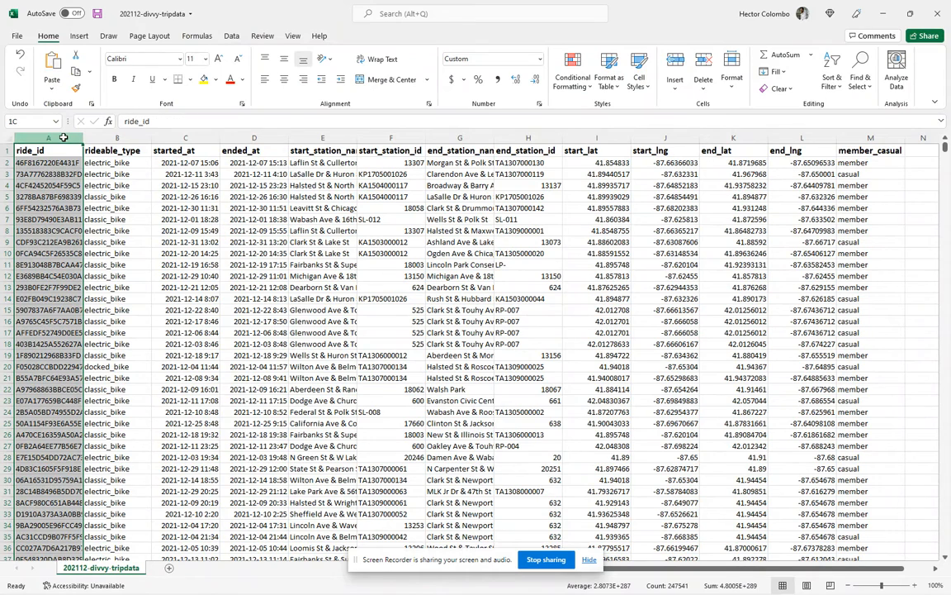
pyautogui.click(121, 138)
pyautogui.moveTo(62, 137); pyautogui.dragTo(126, 138)
pyautogui.hotkey('alt', 'Tab')
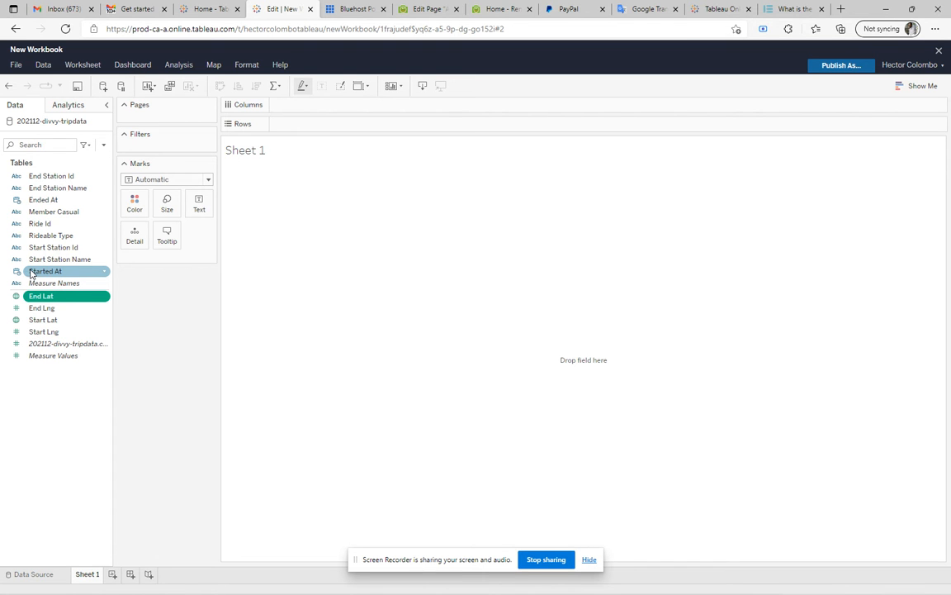
# Switch to the trip data in Excel and examine values in the start_lat, end_station_id and end_lat columns
pyautogui.hotkey('alt', 'Tab')
pyautogui.click(577, 239)
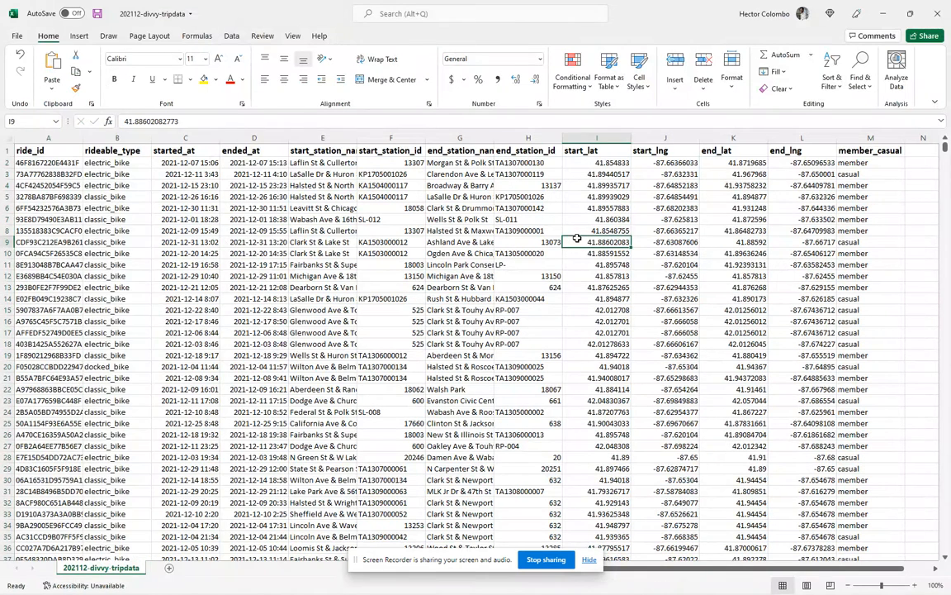
pyautogui.click(523, 217)
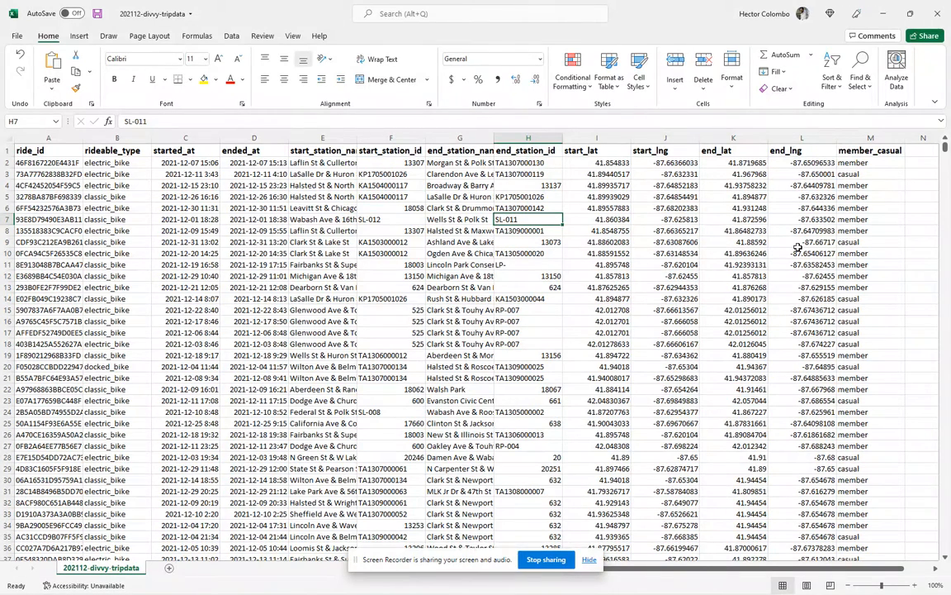
pyautogui.click(733, 208)
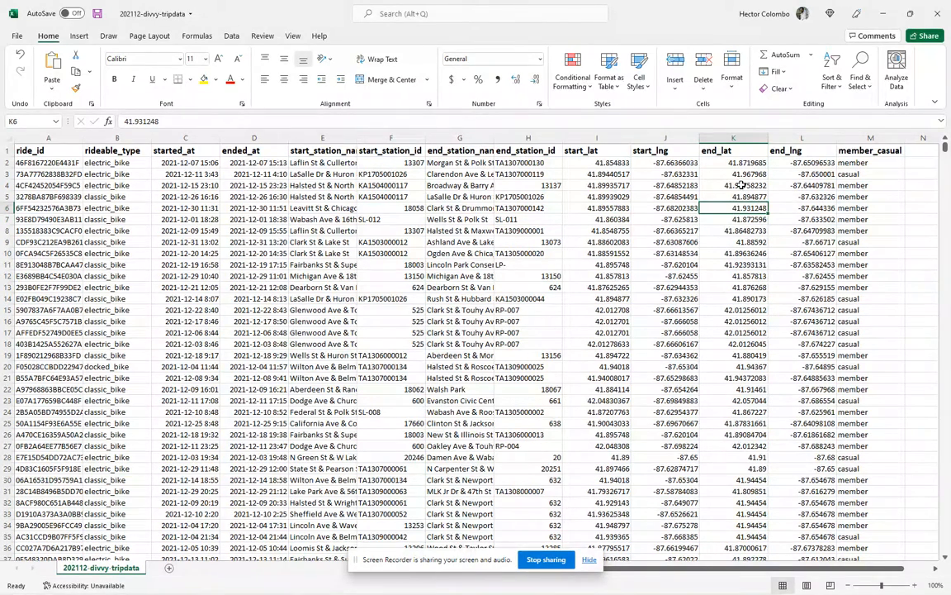
# Switch to Tableau and examine the data type options for the End Station Id field, leaving the field as it is
pyautogui.hotkey('alt', 'Tab')
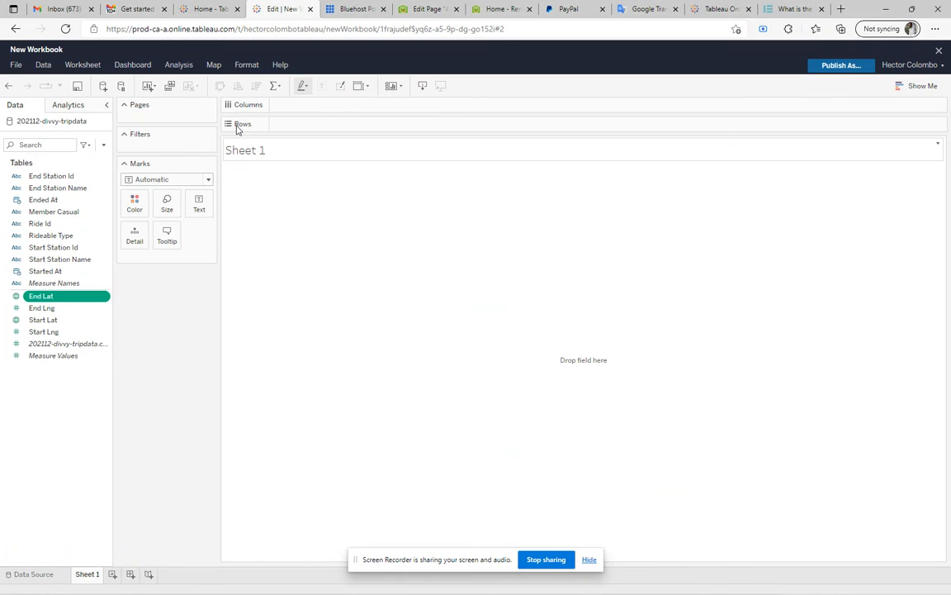
pyautogui.rightClick(103, 180)
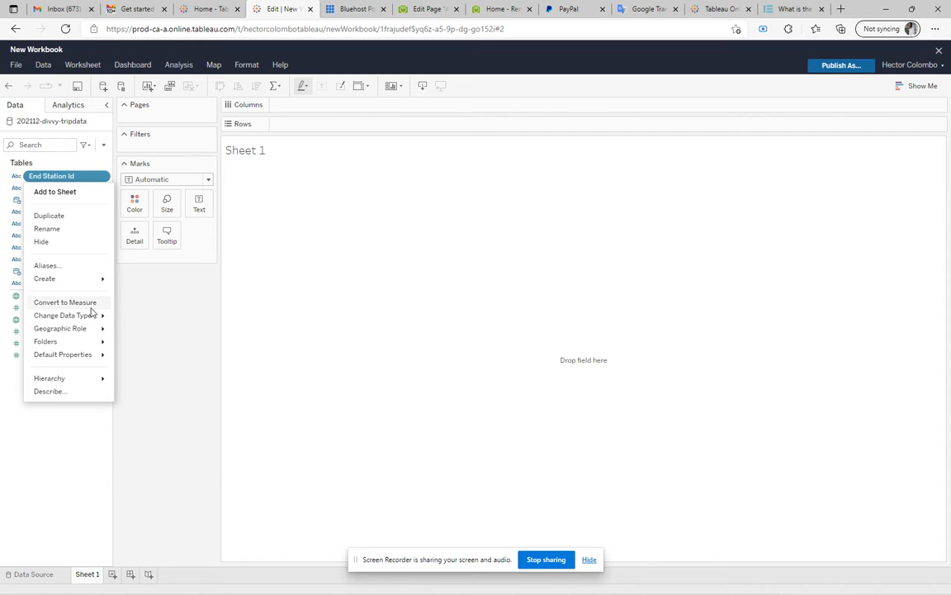
pyautogui.moveTo(97, 322)
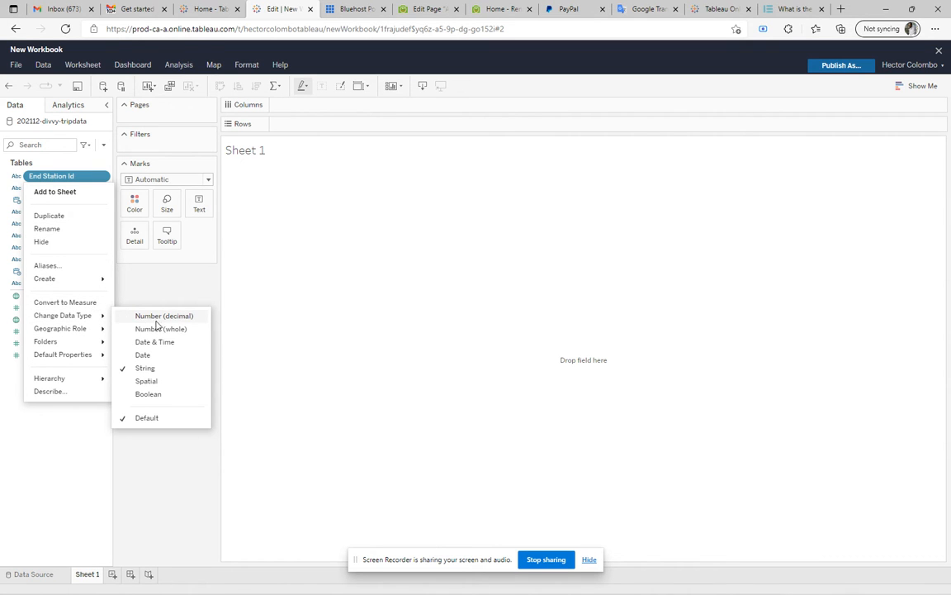
pyautogui.click(142, 299)
pyautogui.hotkey('alt', 'Tab')
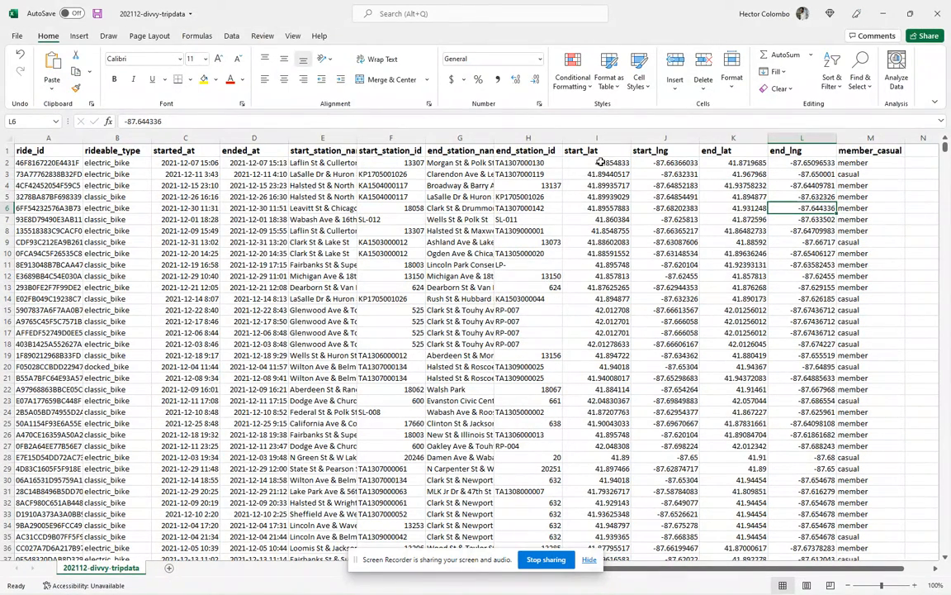
pyautogui.hotkey('alt', 'Tab')
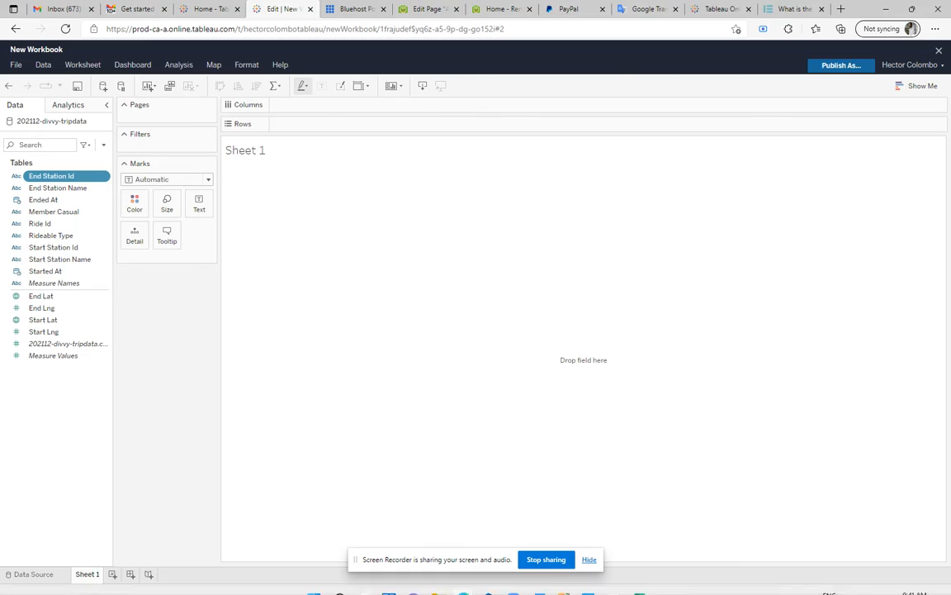
pyautogui.click(637, 581)
pyautogui.click(615, 583)
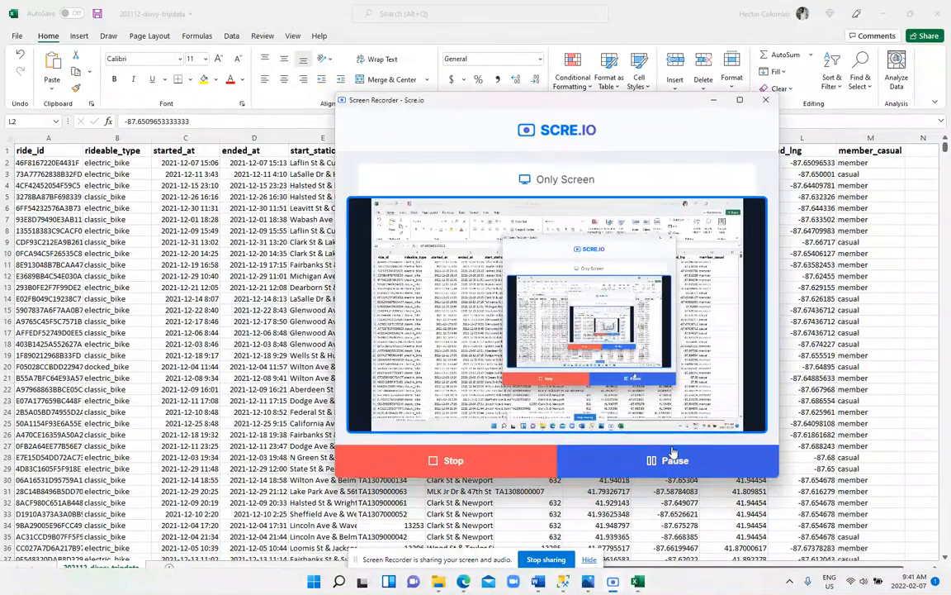
pyautogui.click(710, 102)
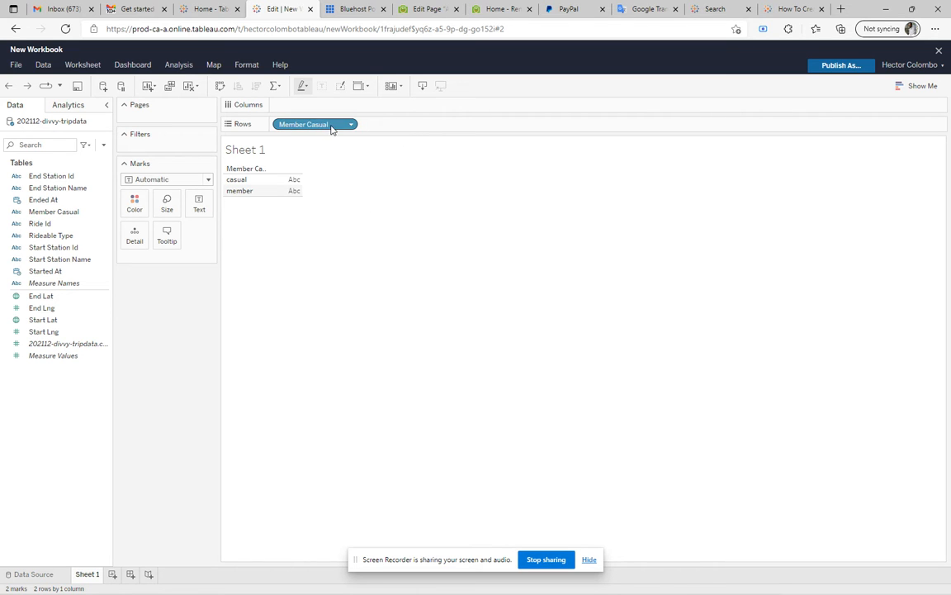
# Remove Member Casual from Rows and try placing it directly on the sheet canvas, undoing that placement
pyautogui.moveTo(312, 126); pyautogui.dragTo(33, 195)
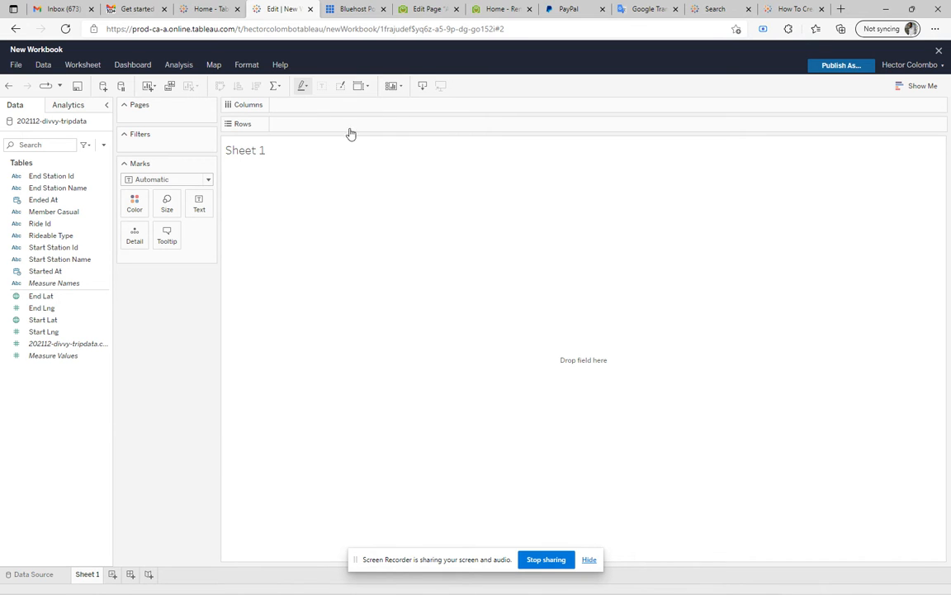
pyautogui.click(57, 214)
pyautogui.moveTo(56, 214); pyautogui.dragTo(314, 188)
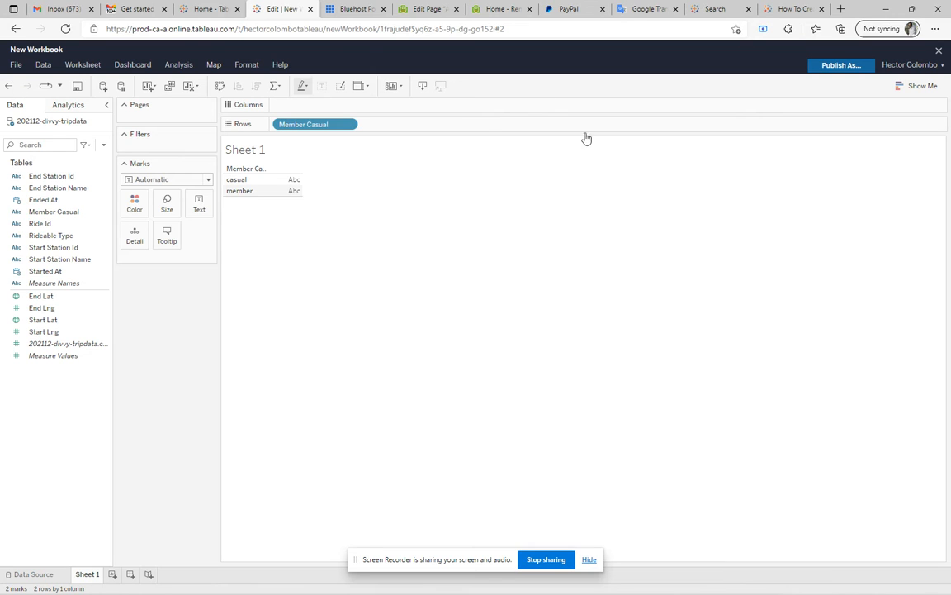
pyautogui.click(7, 86)
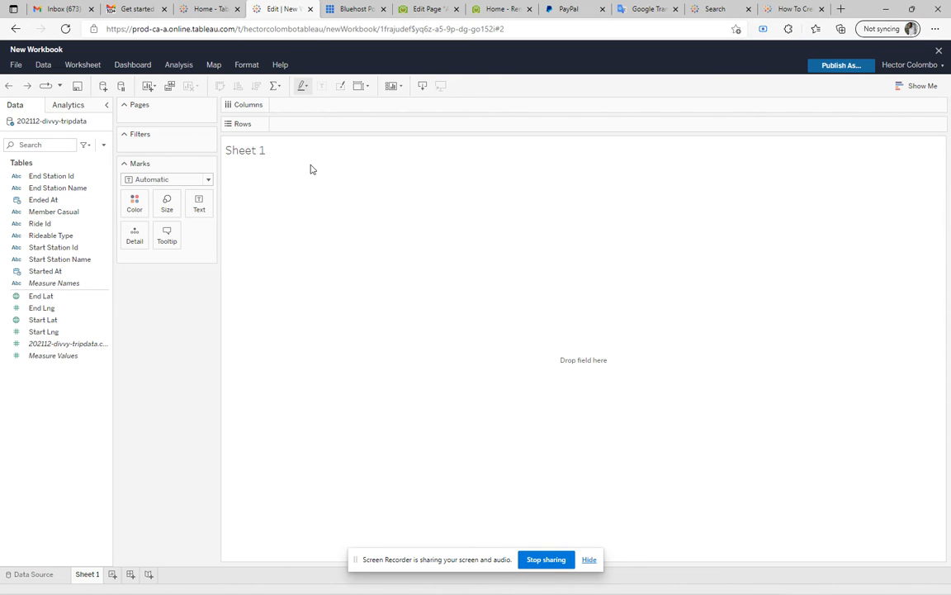
# Place Member Casual on Rows and add Measure Values to the view
pyautogui.click(58, 214)
pyautogui.moveTo(59, 216); pyautogui.dragTo(315, 130)
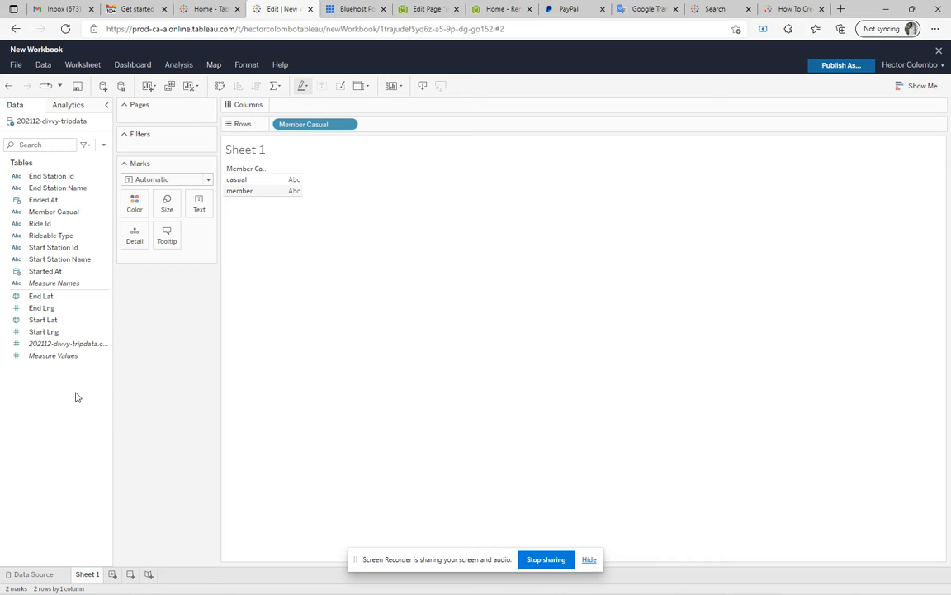
pyautogui.click(51, 356)
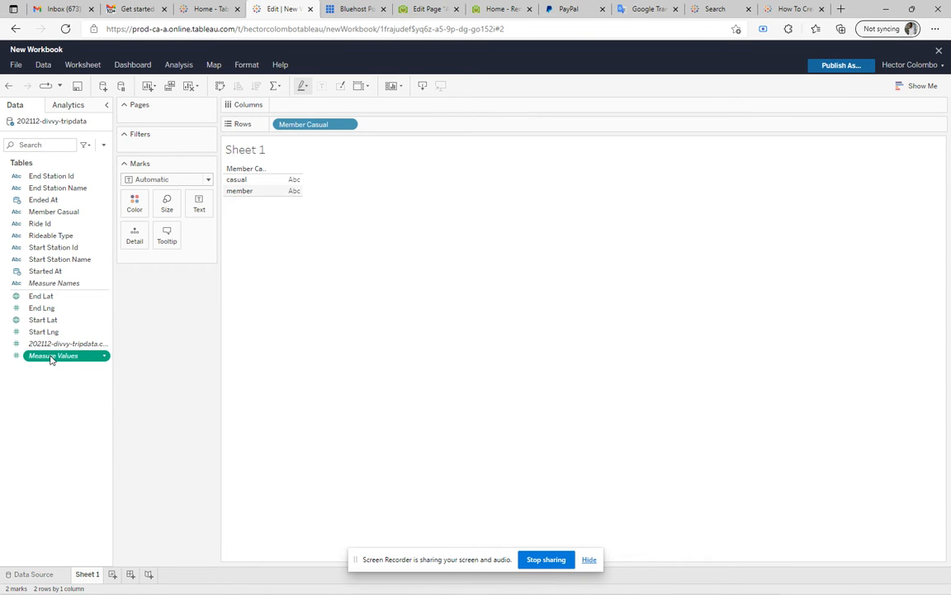
pyautogui.doubleClick(51, 356)
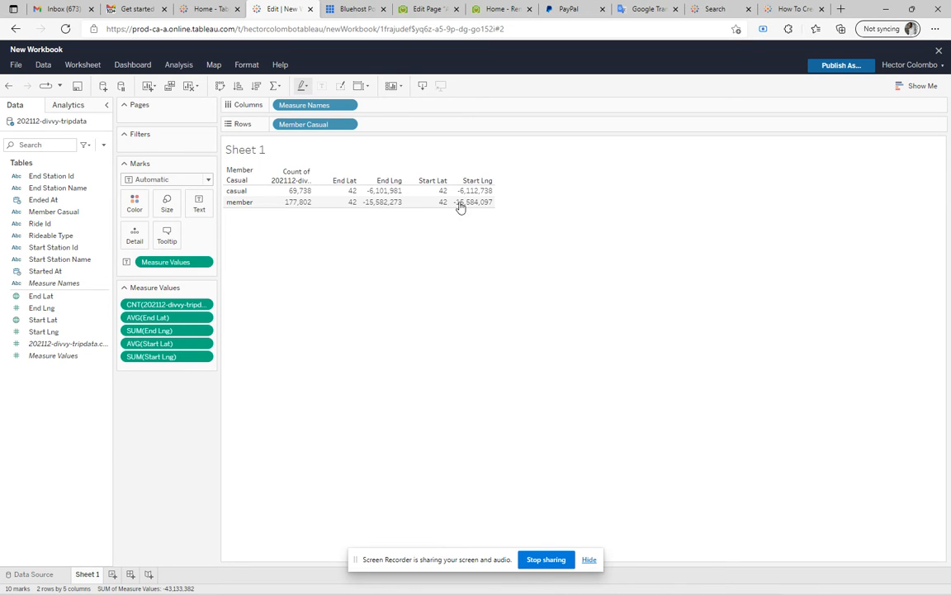
pyautogui.moveTo(462, 206)
pyautogui.moveTo(428, 196)
# Exclude the Start Lng, Start Lat and End Lng columns from the table
pyautogui.click(478, 180)
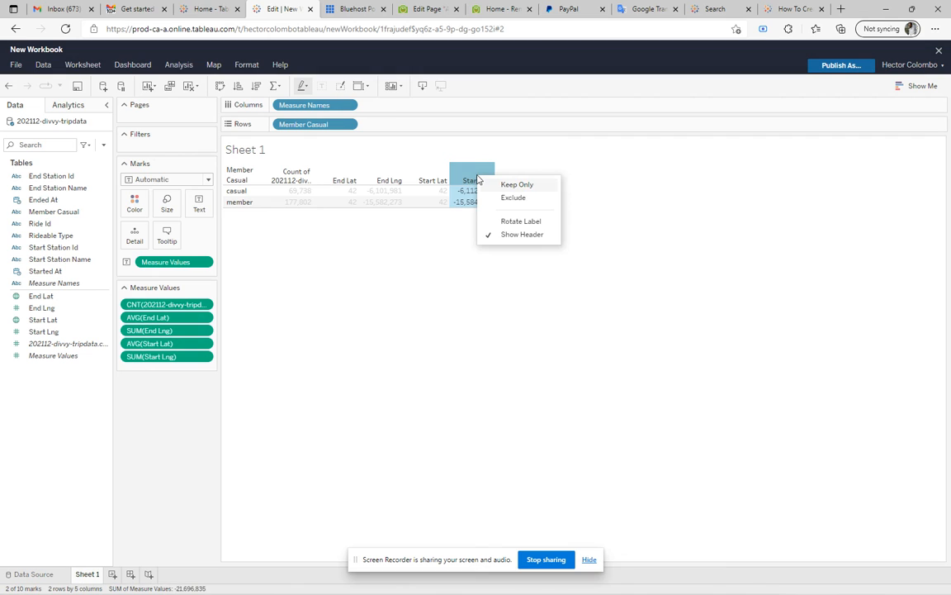
pyautogui.click(520, 198)
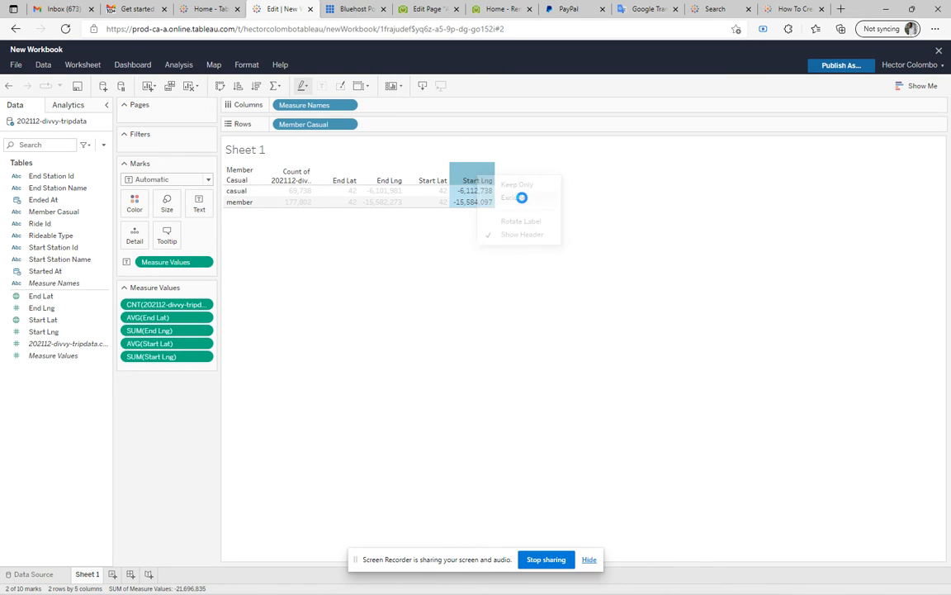
pyautogui.click(431, 181)
pyautogui.click(460, 199)
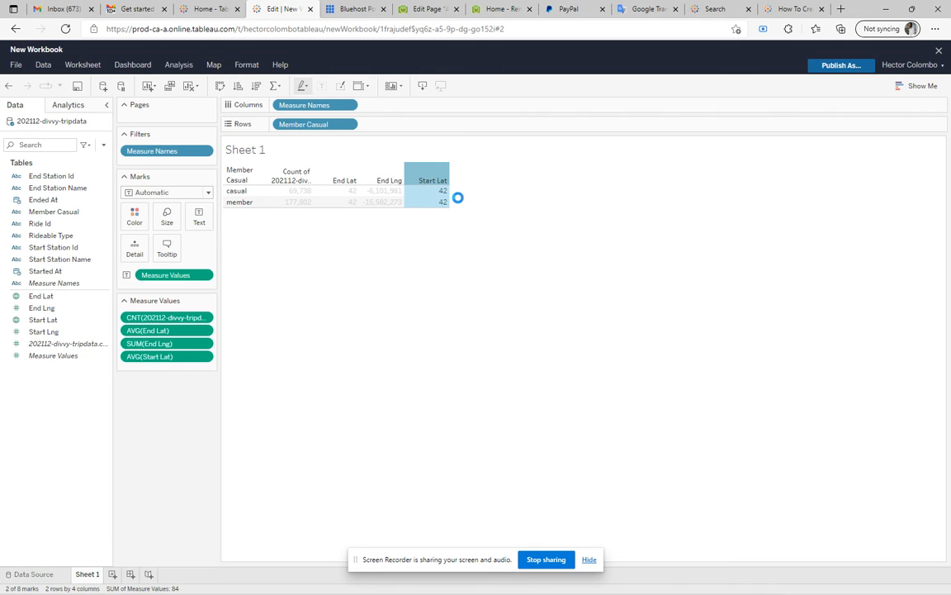
pyautogui.click(393, 182)
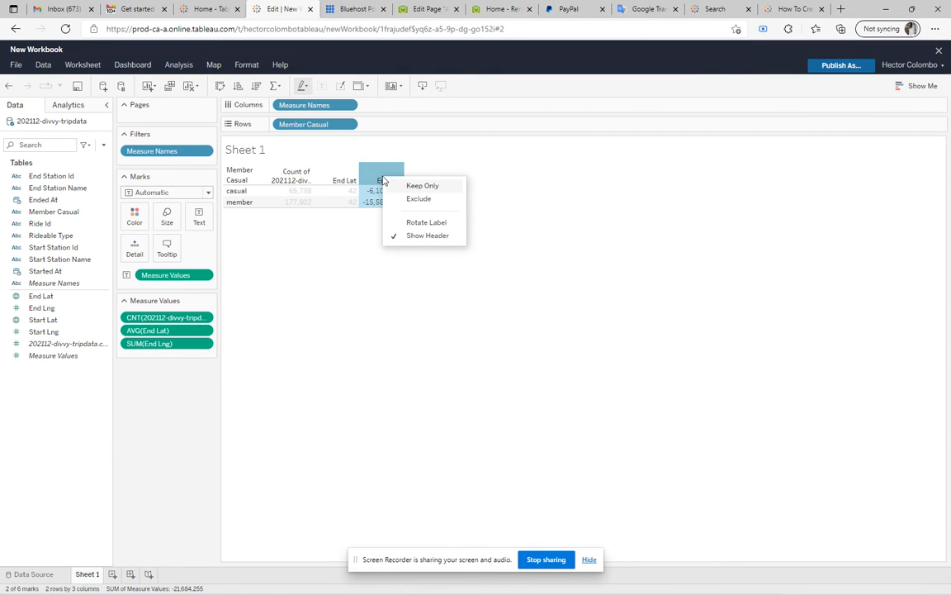
pyautogui.click(420, 199)
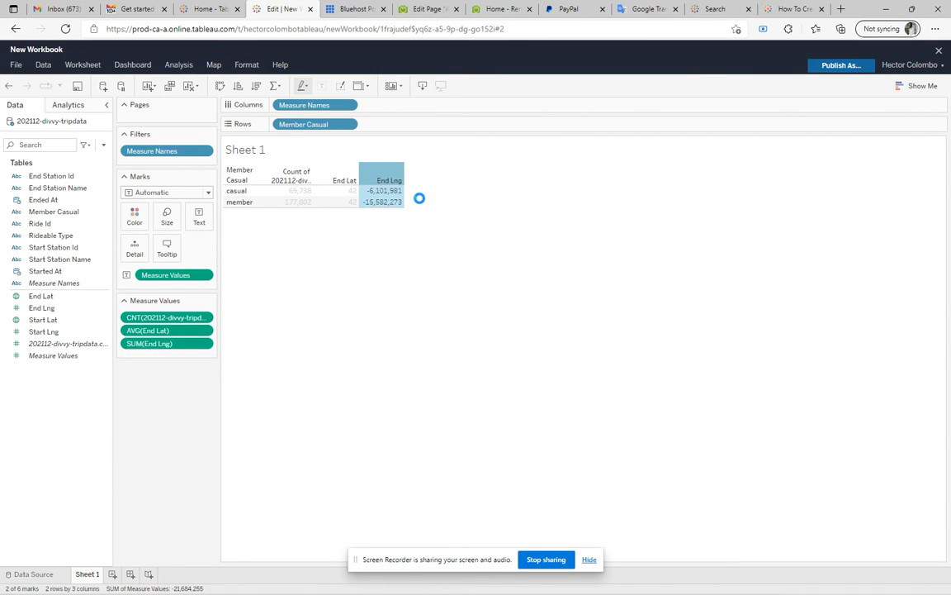
# Exclude the End Lat column so the table keeps only the trip record count
pyautogui.click(322, 182)
pyautogui.click(325, 181)
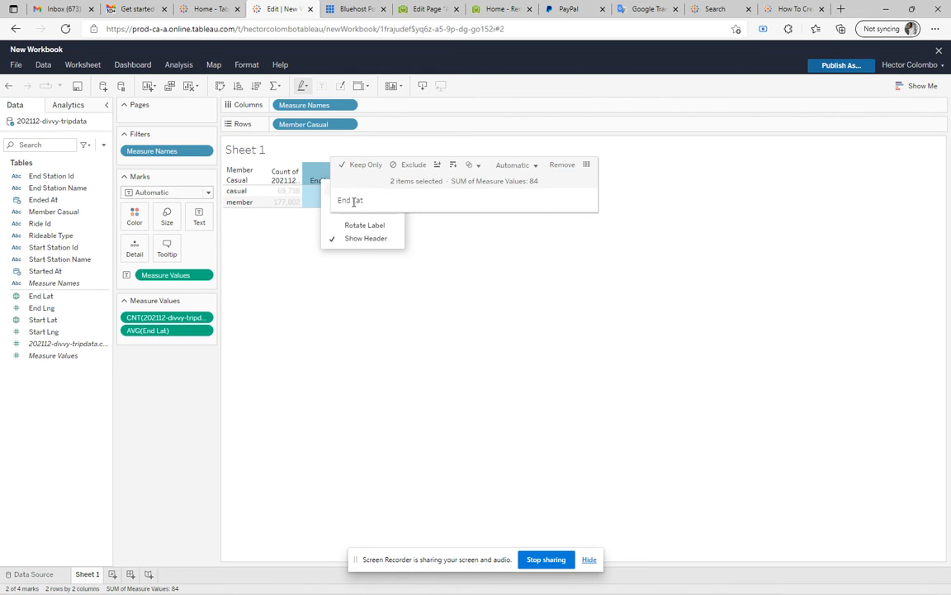
pyautogui.click(258, 241)
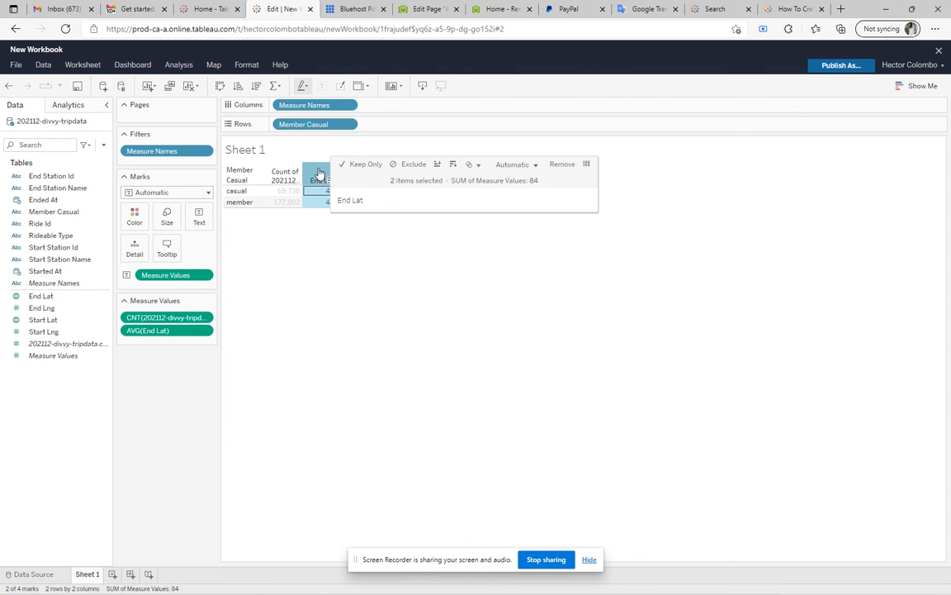
pyautogui.click(320, 181)
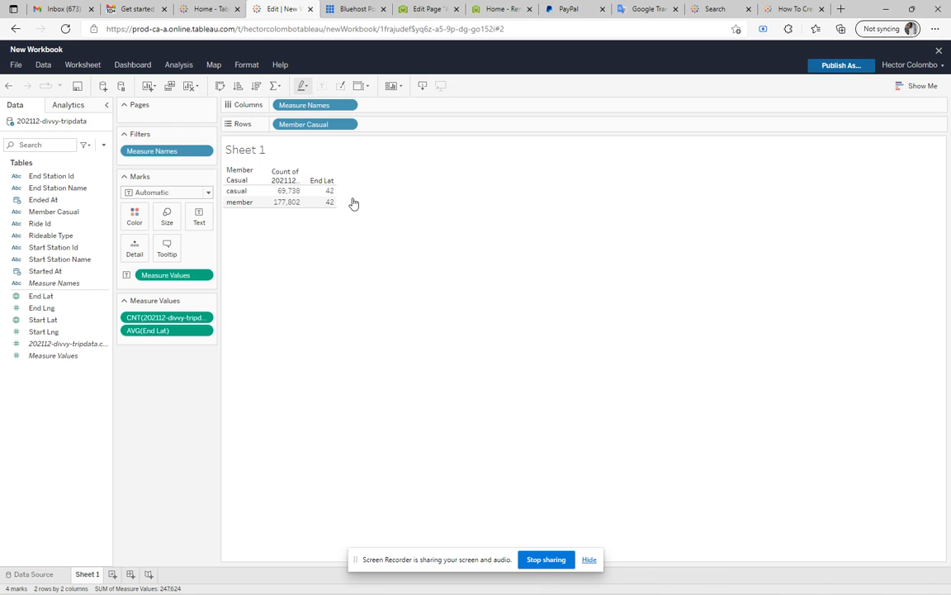
pyautogui.rightClick(323, 181)
pyautogui.click(363, 206)
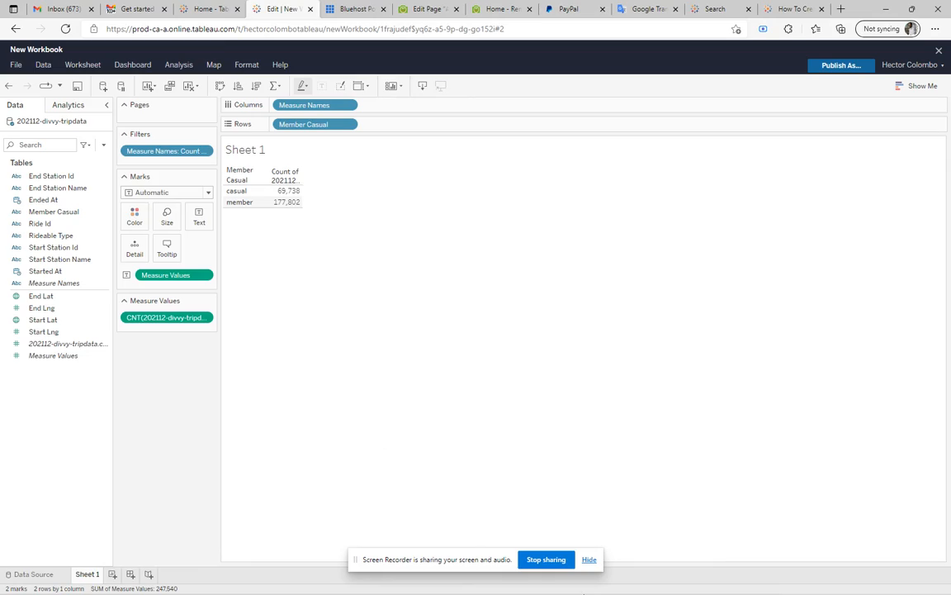
# Add a grand total row to the casual and member trip counts in Sheet 1
pyautogui.click(637, 583)
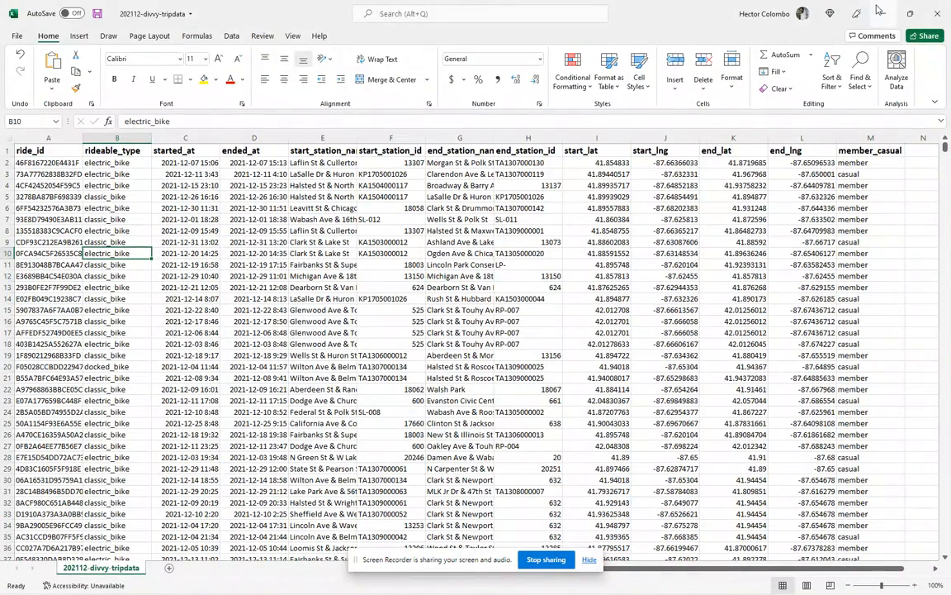
pyautogui.hotkey('alt', 'Tab')
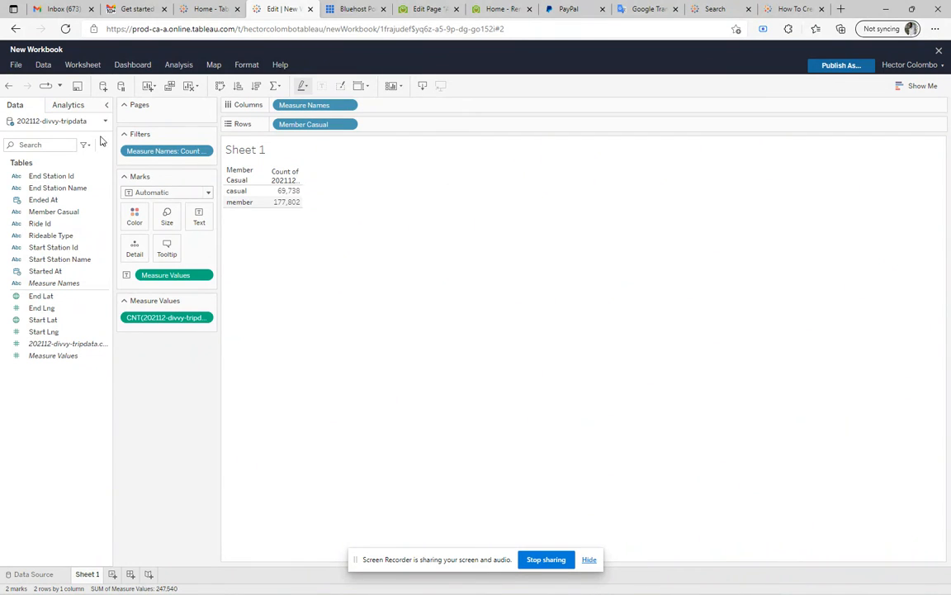
pyautogui.click(69, 105)
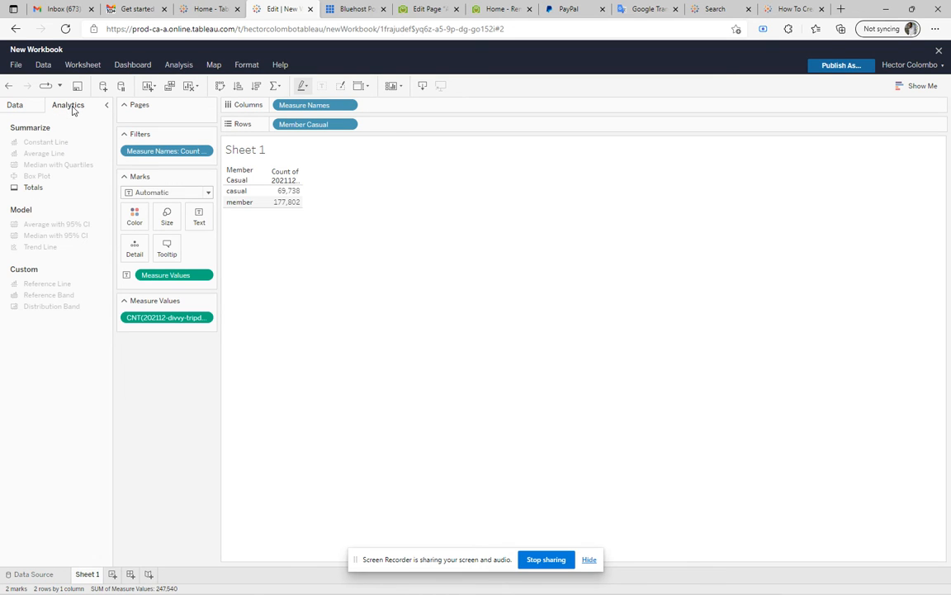
pyautogui.doubleClick(33, 187)
pyautogui.moveTo(278, 218)
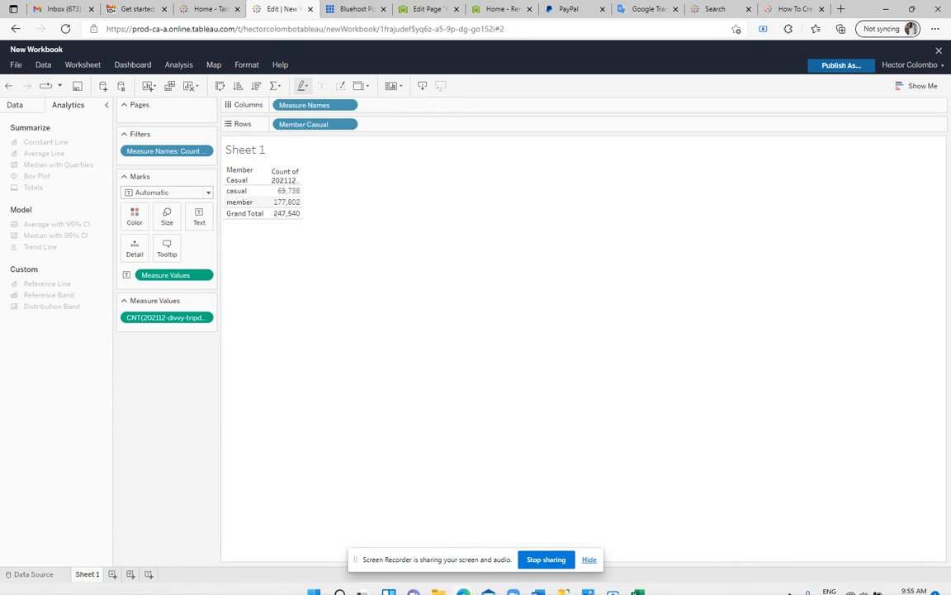
# Switch to the Excel copy of 202112-divvy-tripdata, check the last filled row of the ride_id column, and return to Tableau
pyautogui.click(637, 583)
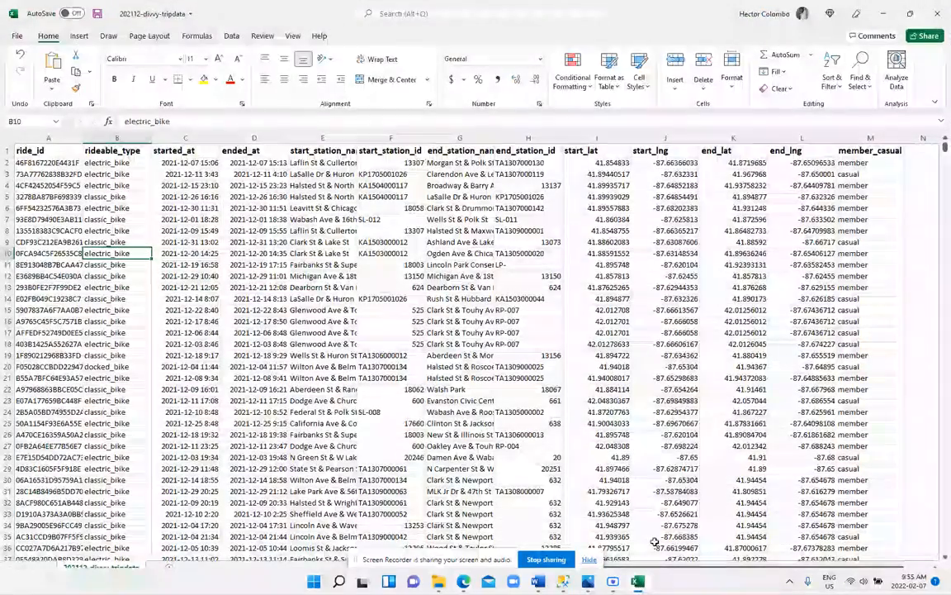
pyautogui.click(31, 241)
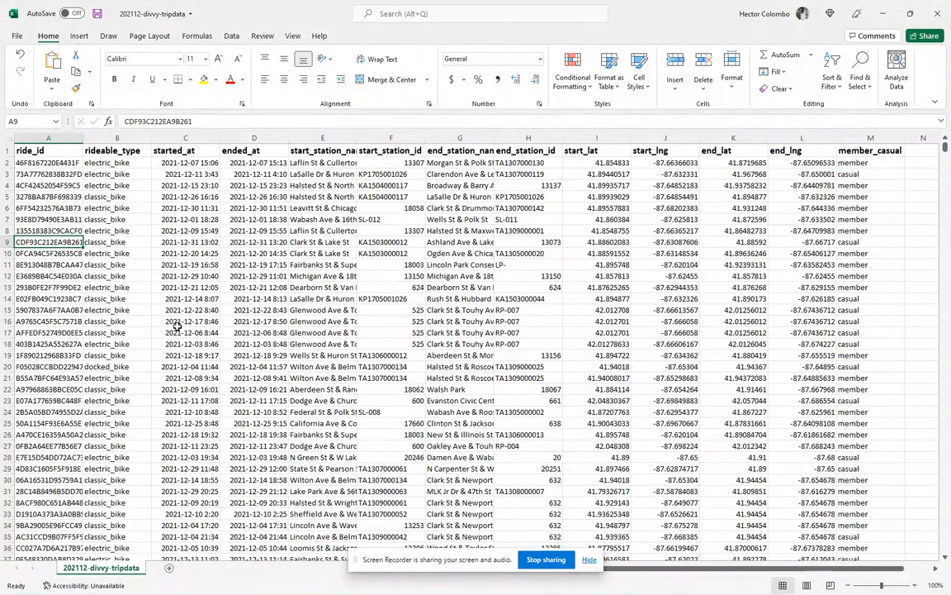
pyautogui.hotkey('ctrl', 'Down')
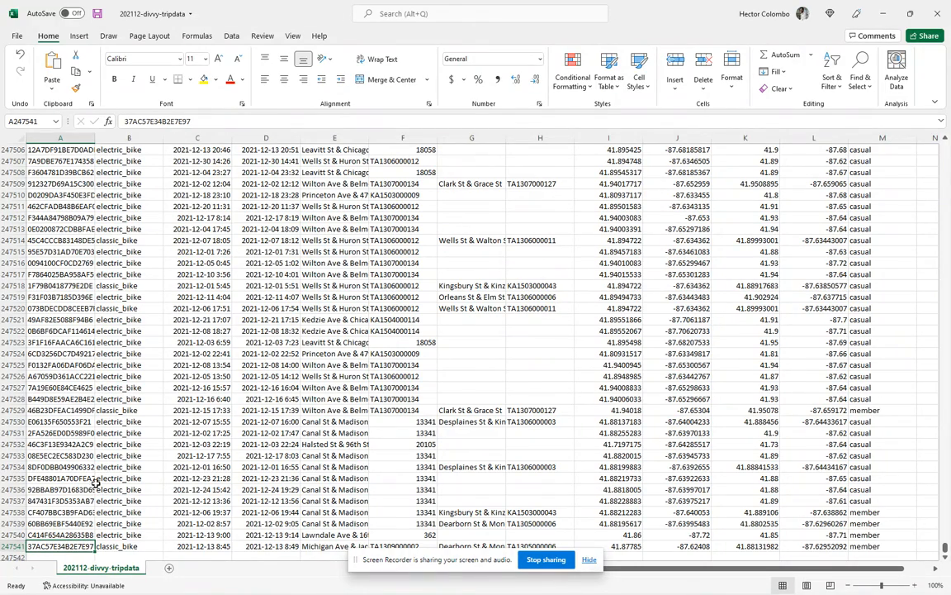
pyautogui.scroll(-4, 170, 486)
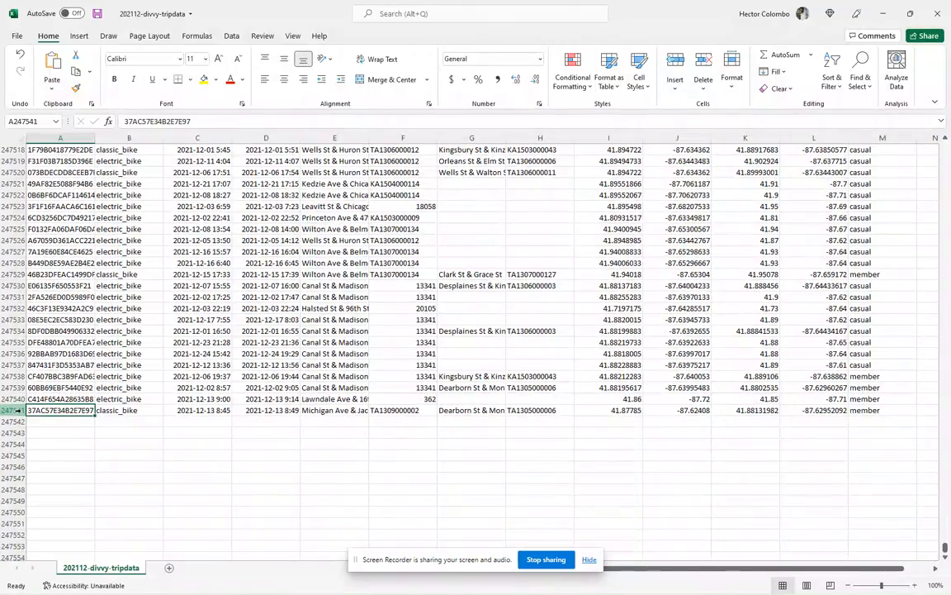
pyautogui.scroll(20, 180, 413)
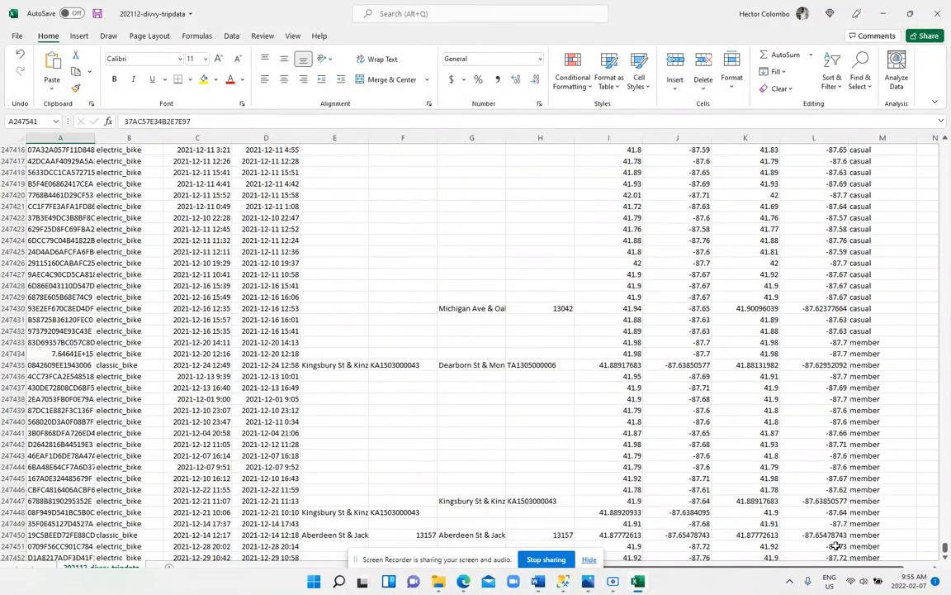
pyautogui.hotkey('alt', 'Tab')
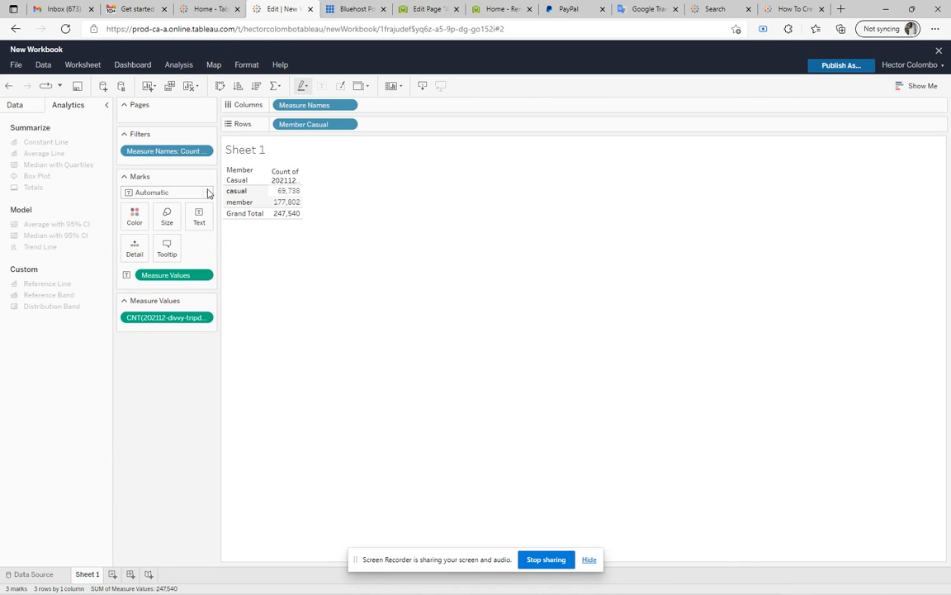
# Apply a Percent of Total quick table calculation to the trip record count measure
pyautogui.moveTo(276, 214)
pyautogui.moveTo(284, 194)
pyautogui.click(208, 317)
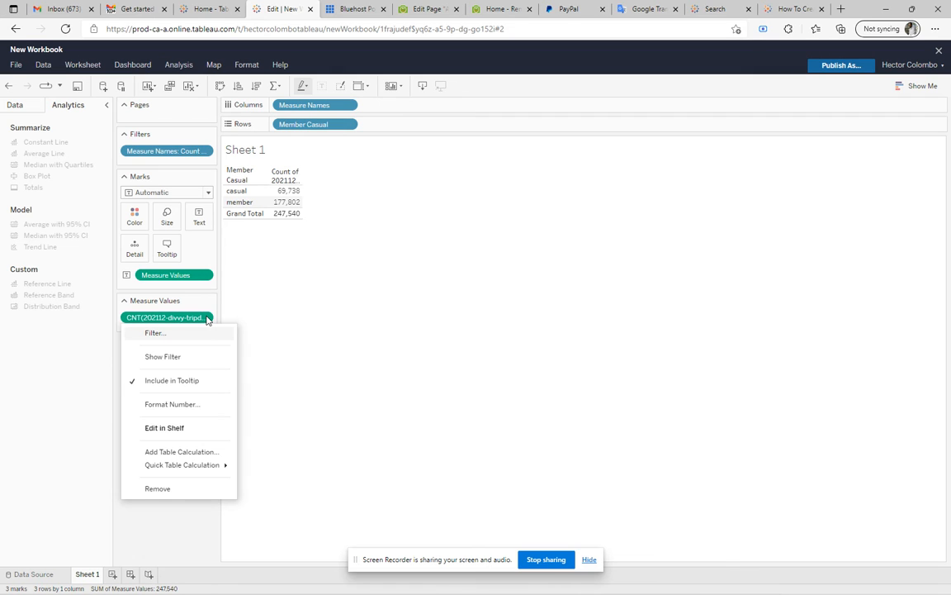
pyautogui.moveTo(175, 467)
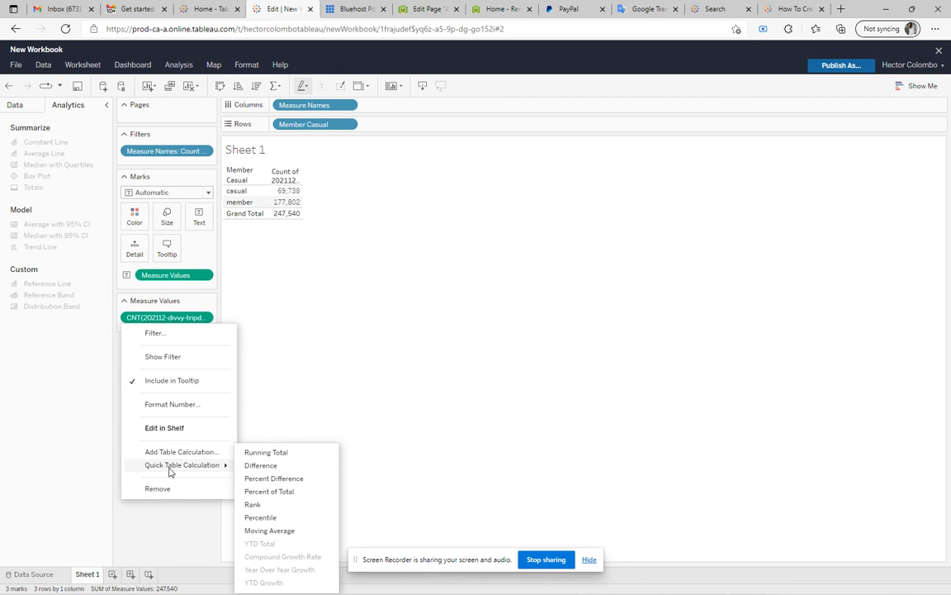
pyautogui.click(273, 493)
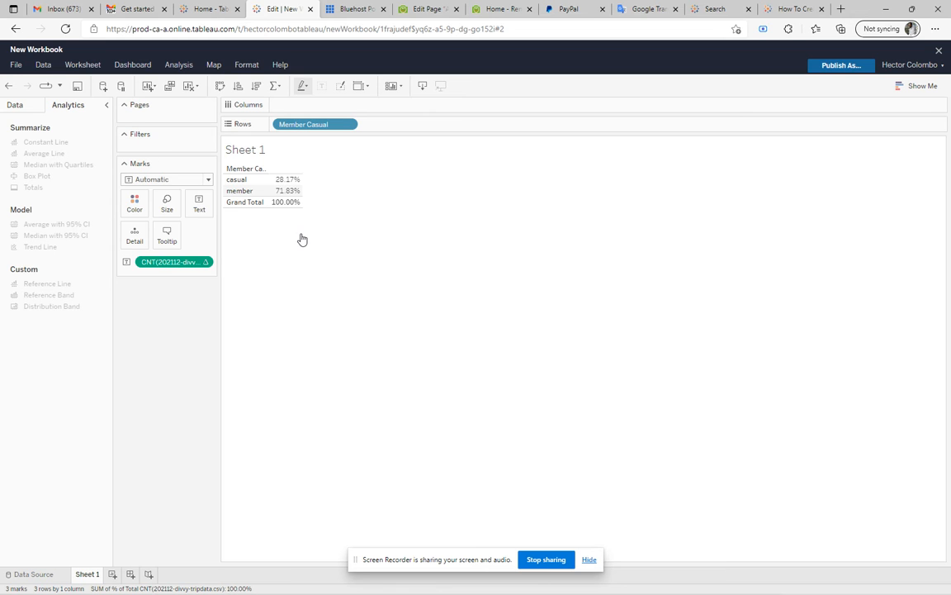
pyautogui.moveTo(301, 191)
pyautogui.click(637, 582)
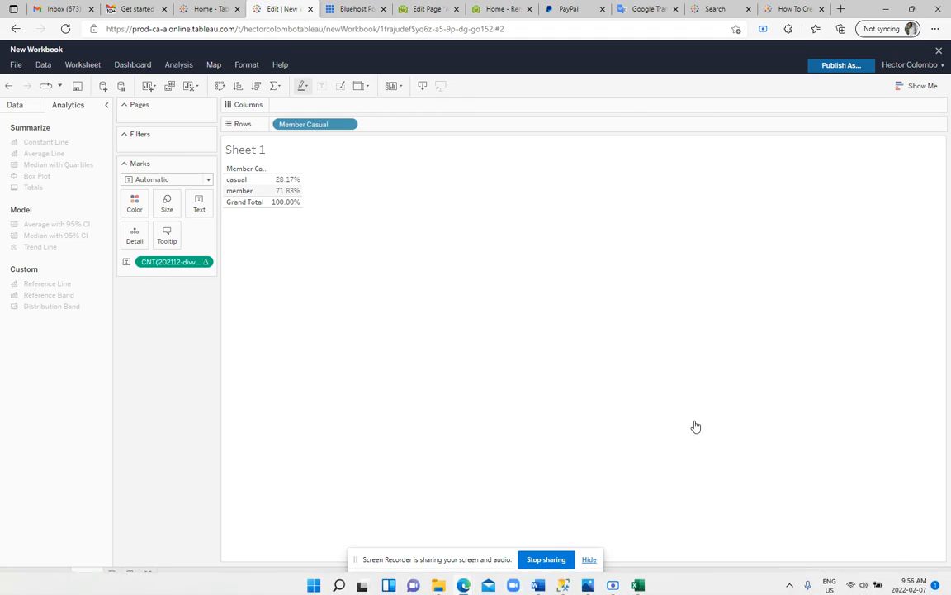
pyautogui.hotkey('alt', 'Tab')
pyautogui.hotkey('alt', 'Tab')
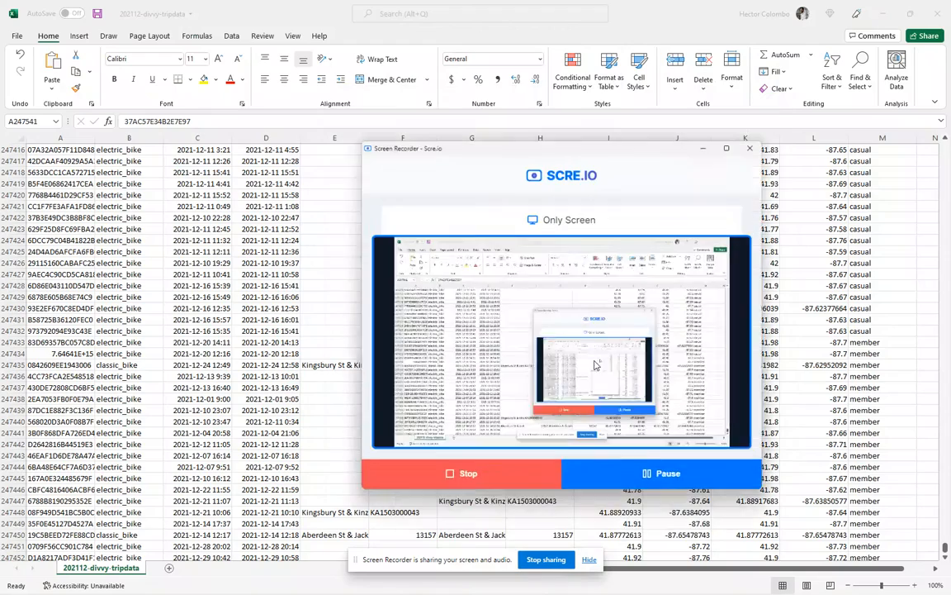
pyautogui.click(659, 471)
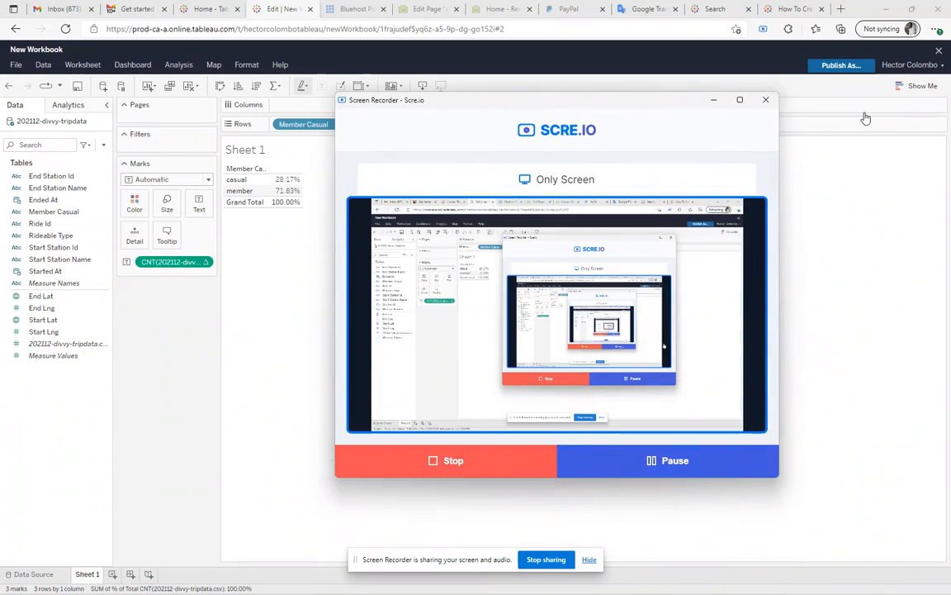
pyautogui.click(714, 99)
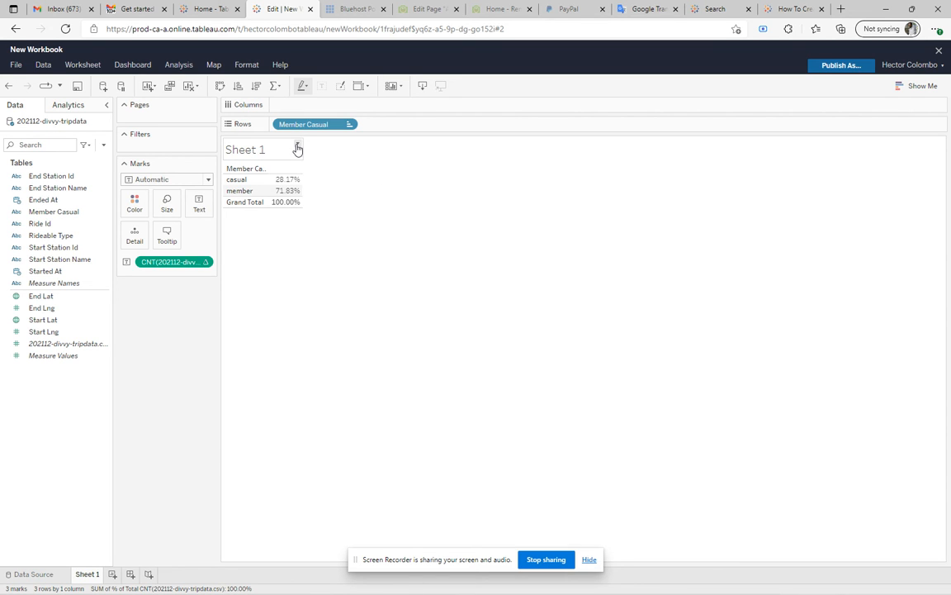
# Replace the <Sheet Name> placeholder in the sheet title with "Type of Rider"
pyautogui.click(298, 147)
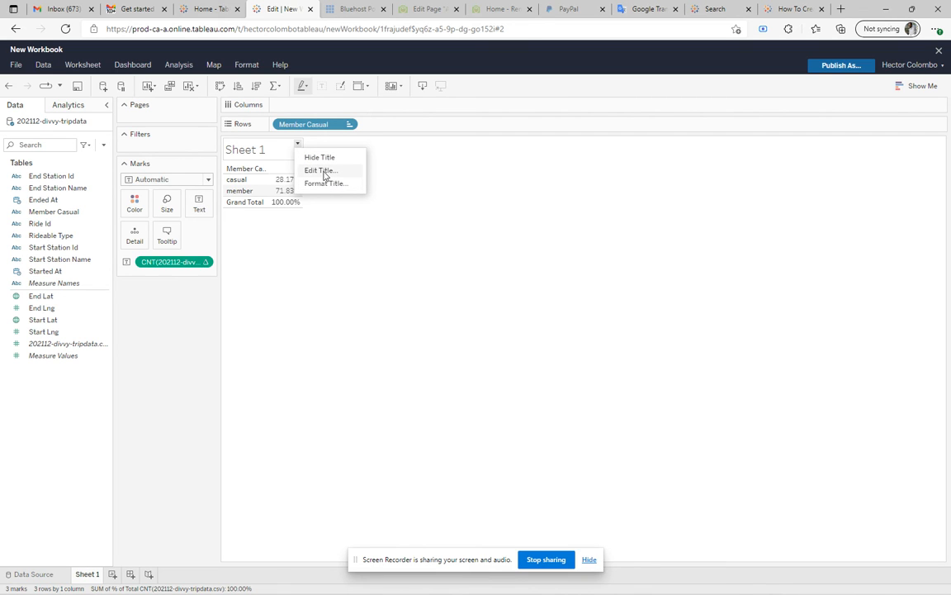
pyautogui.click(325, 173)
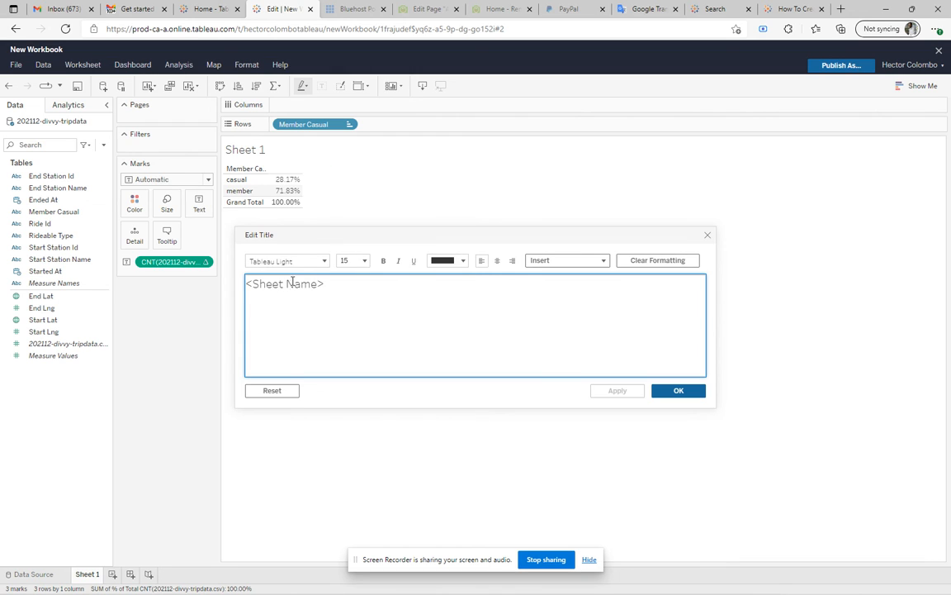
pyautogui.moveTo(336, 285); pyautogui.dragTo(239, 283)
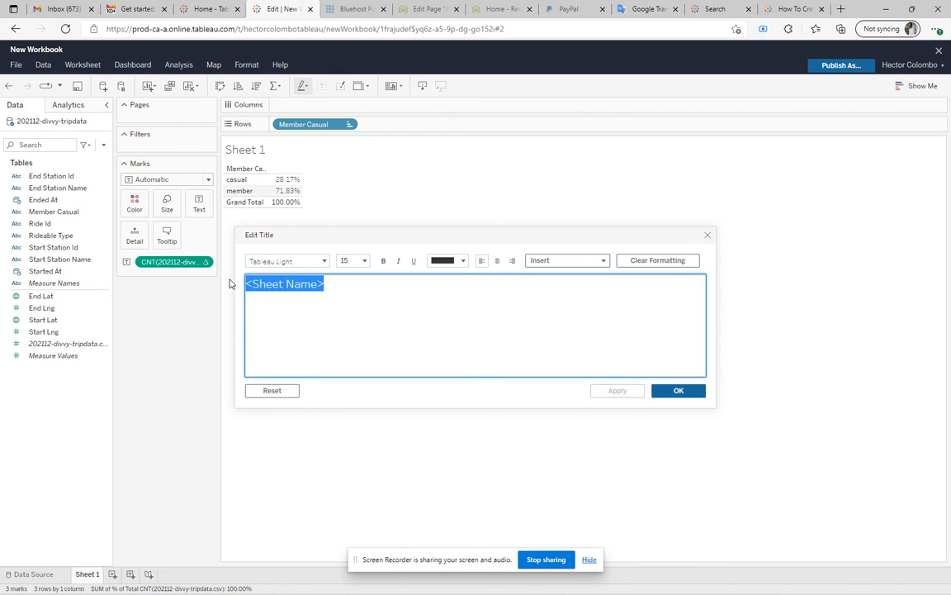
pyautogui.press('BackSpace')
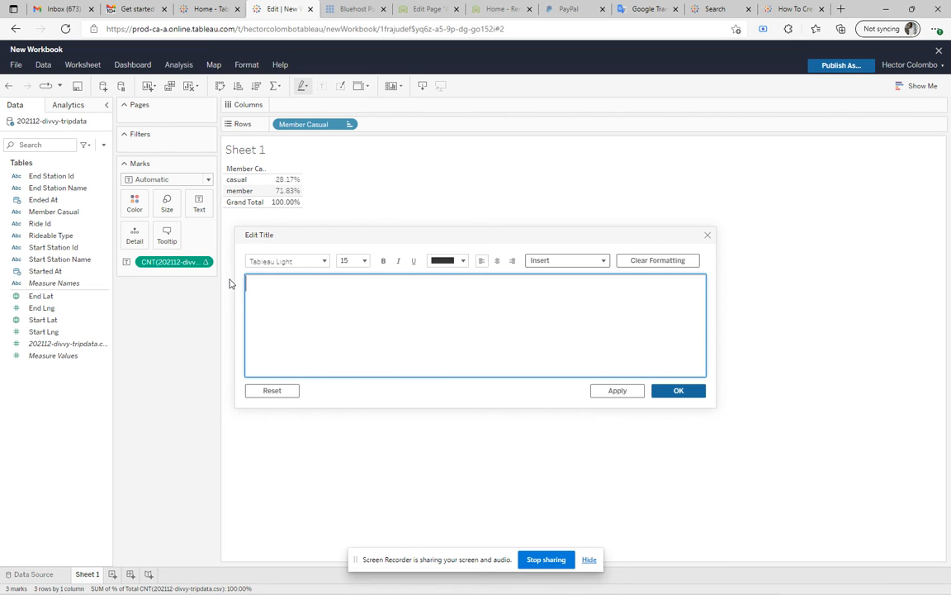
pyautogui.write('Type of Rider')
# Review the title's font, size and insertable field options, and apply the edited title with its formatting as it is
pyautogui.click(301, 263)
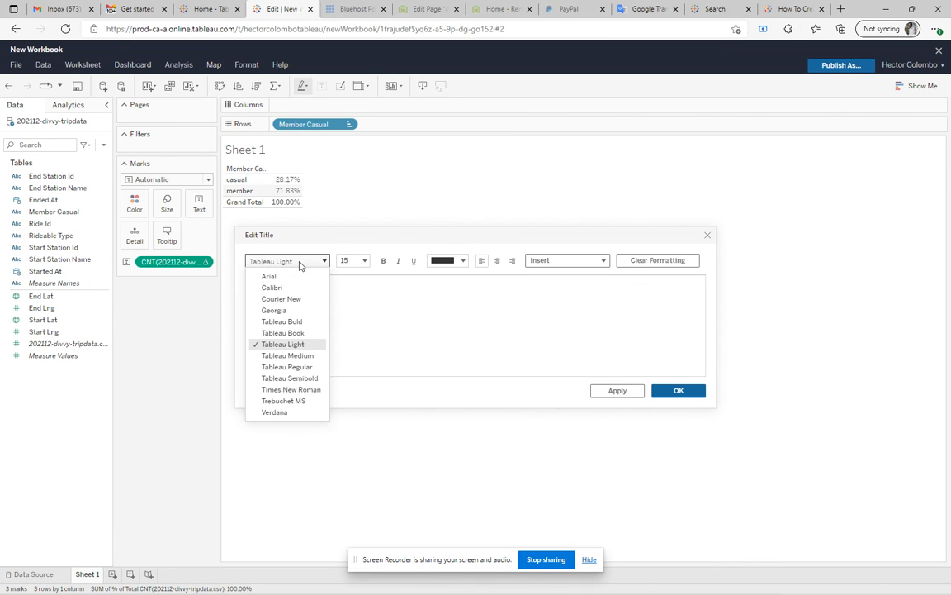
pyautogui.click(301, 263)
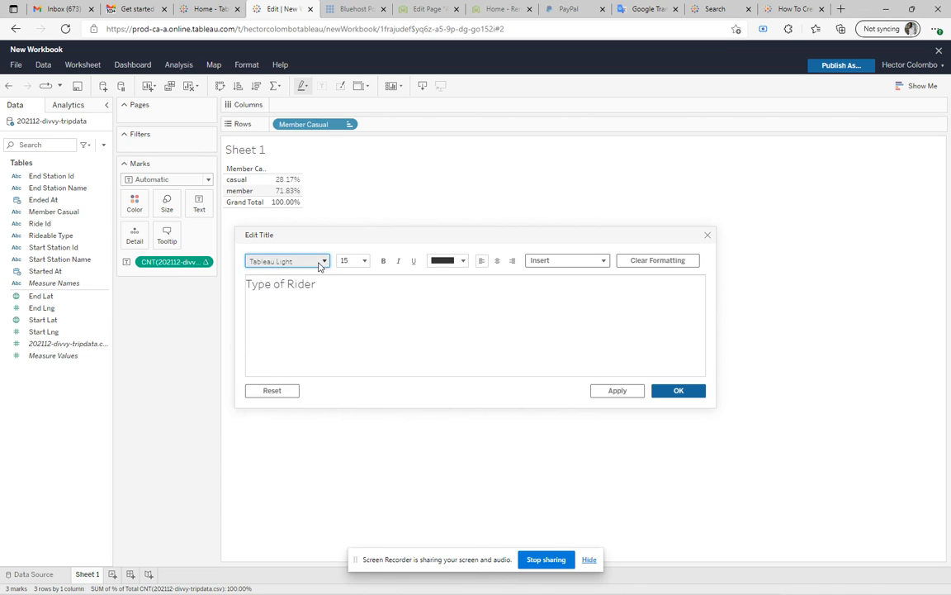
pyautogui.click(324, 262)
pyautogui.click(324, 262)
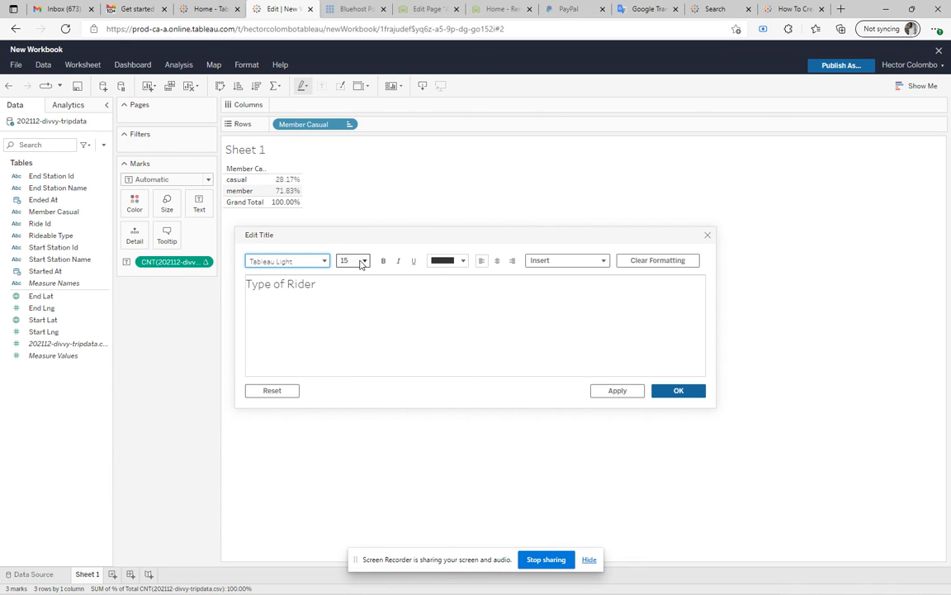
pyautogui.click(361, 261)
pyautogui.click(361, 261)
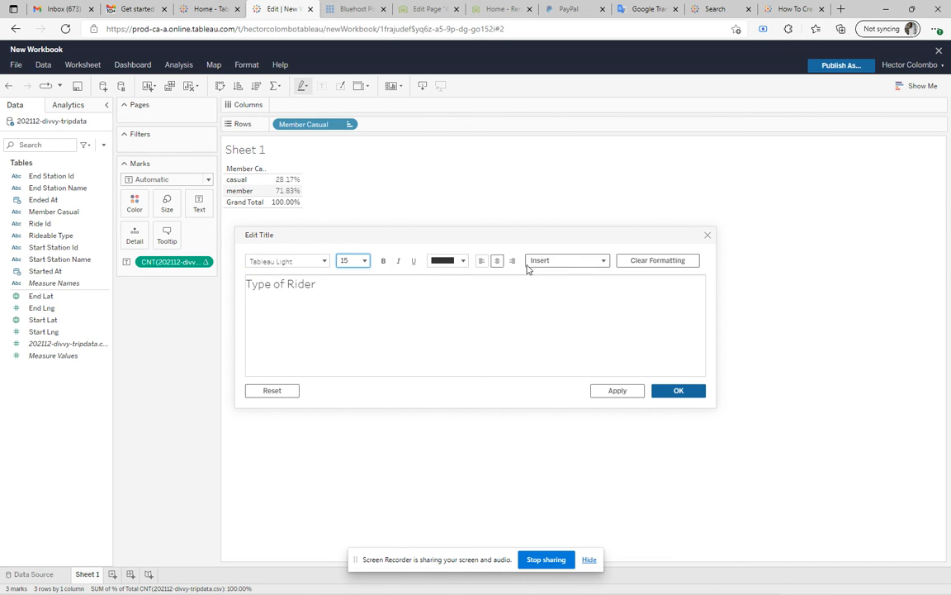
pyautogui.click(594, 264)
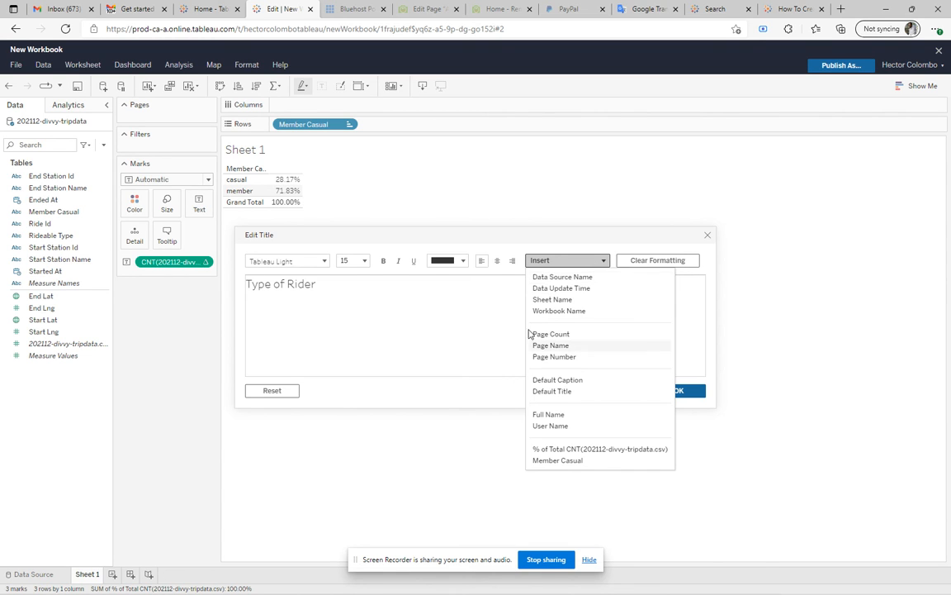
pyautogui.click(445, 304)
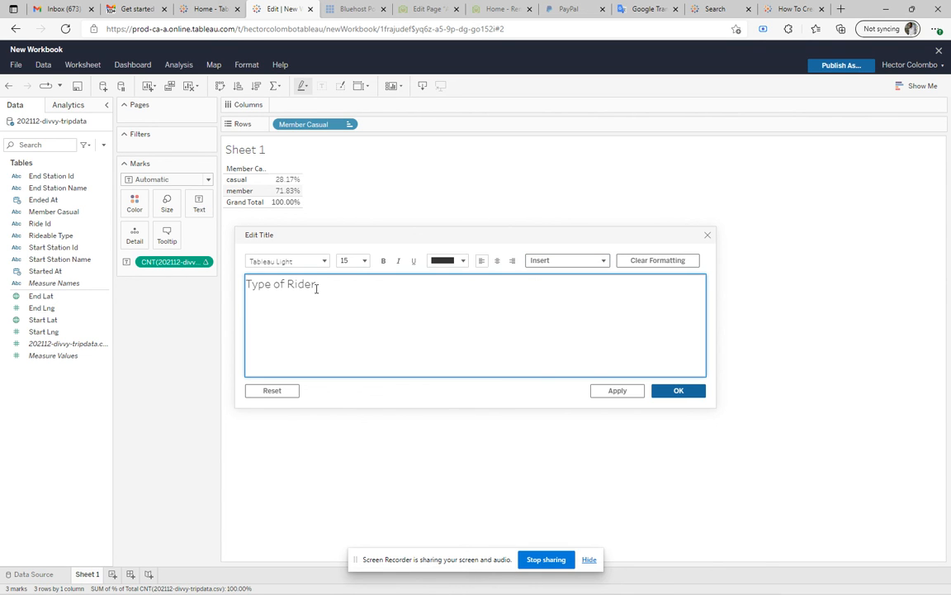
pyautogui.click(675, 390)
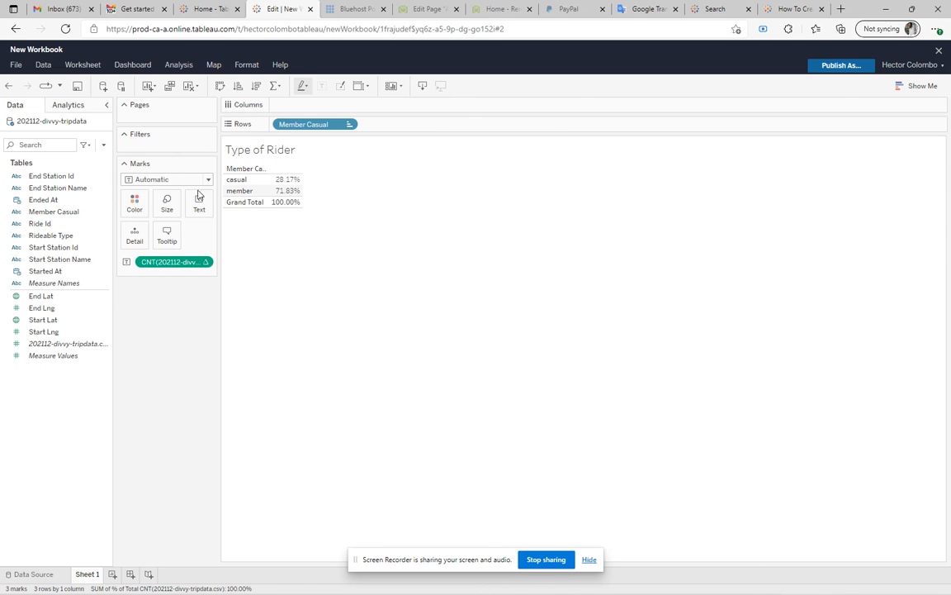
# Add a new blank worksheet to the workbook after Sheet 1
pyautogui.click(152, 88)
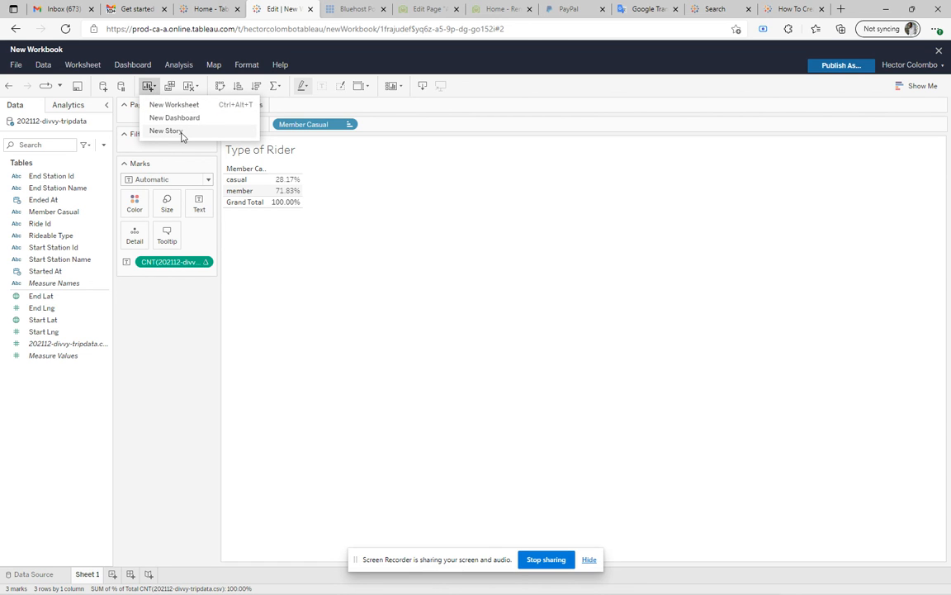
pyautogui.click(289, 304)
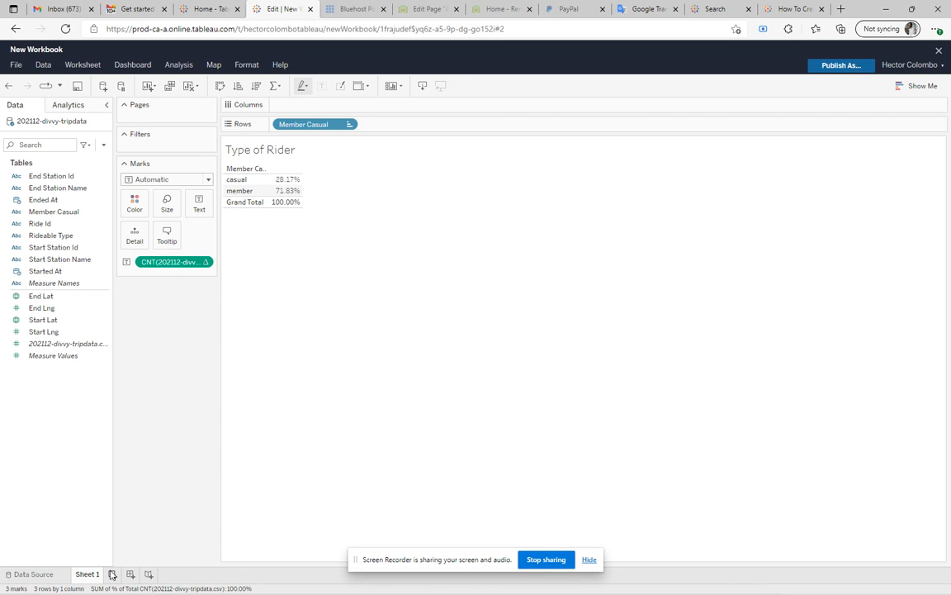
pyautogui.click(113, 574)
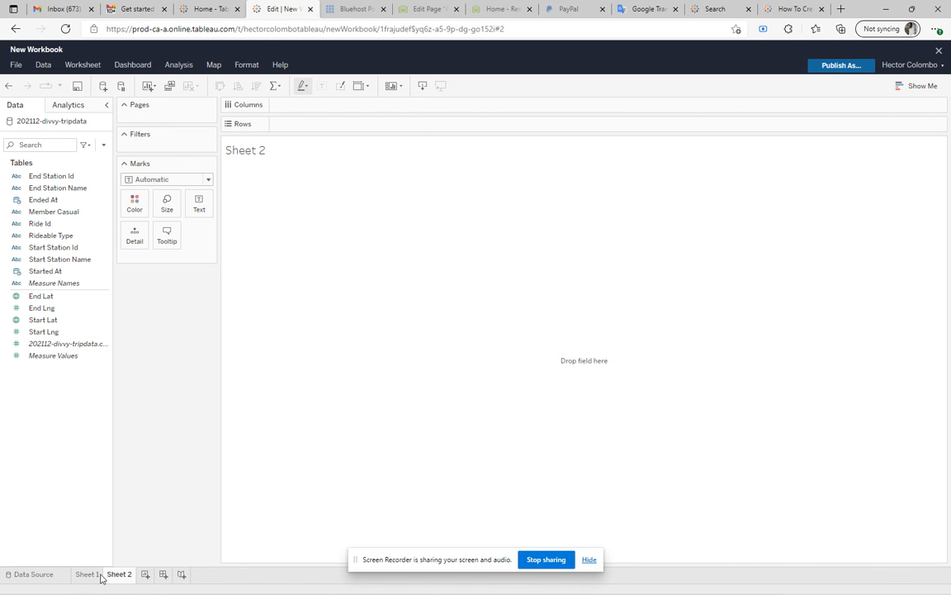
# Rename Sheet 1 as "Type of Rider" and open the blank Sheet 2
pyautogui.click(91, 576)
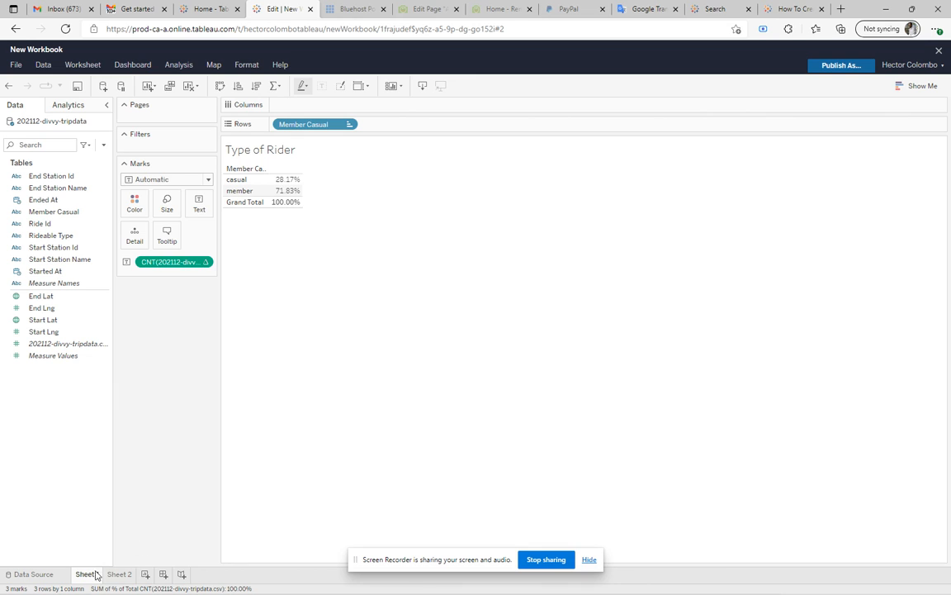
pyautogui.rightClick(89, 576)
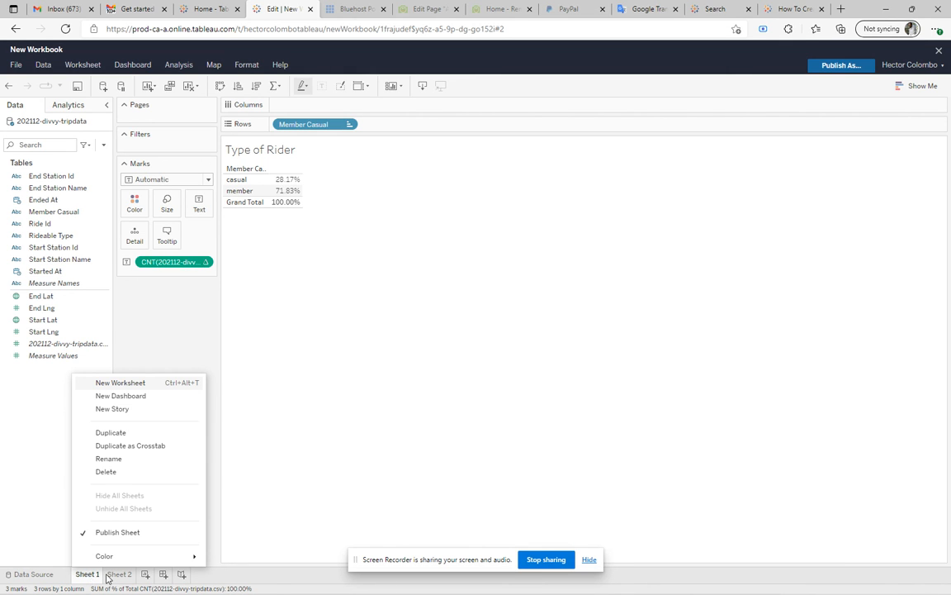
pyautogui.click(124, 459)
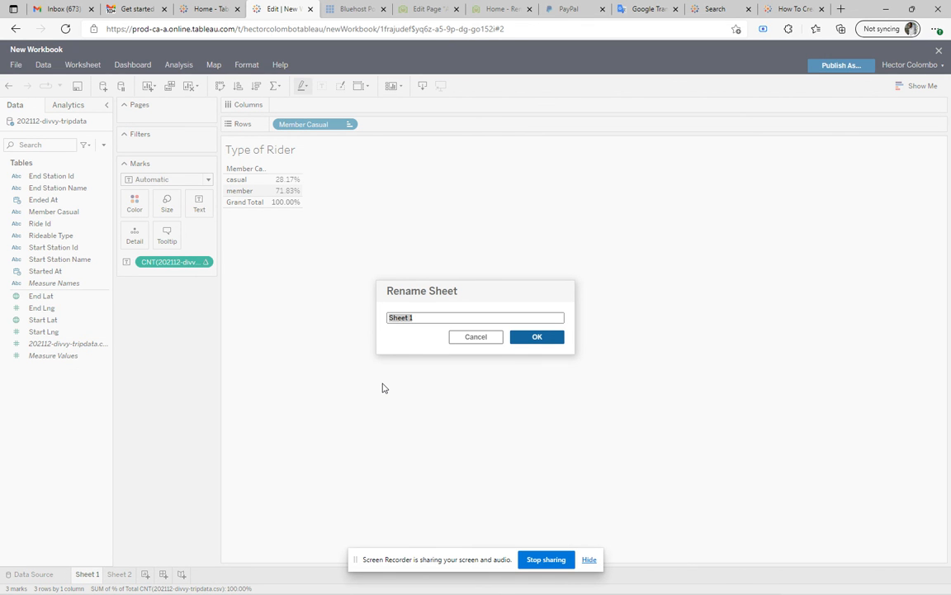
pyautogui.write('Type of Rider')
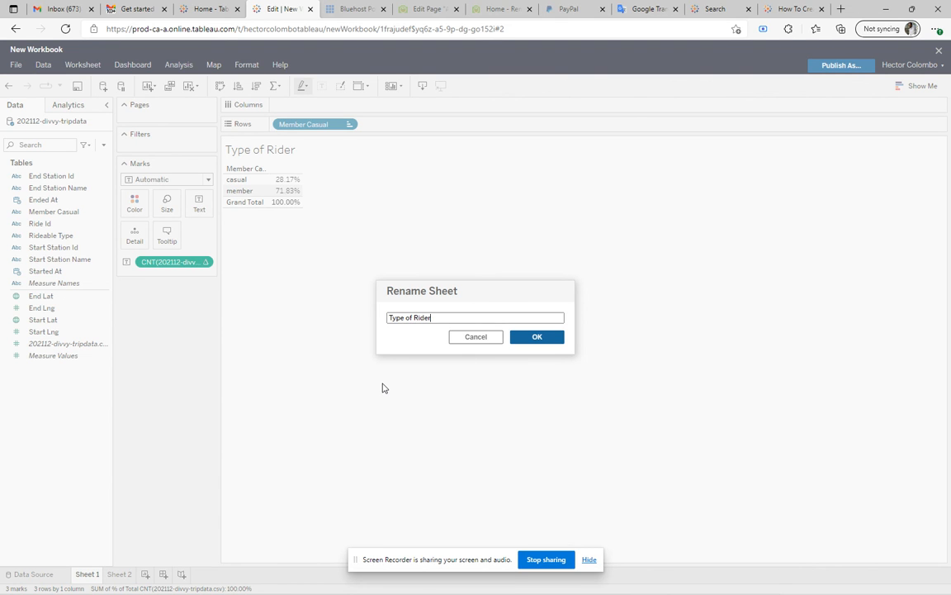
pyautogui.click(524, 336)
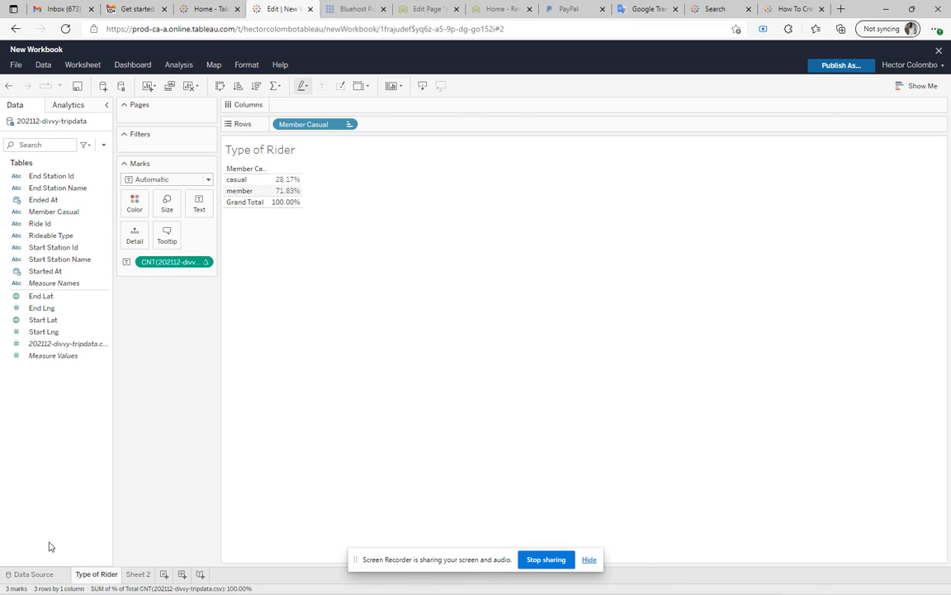
pyautogui.click(138, 575)
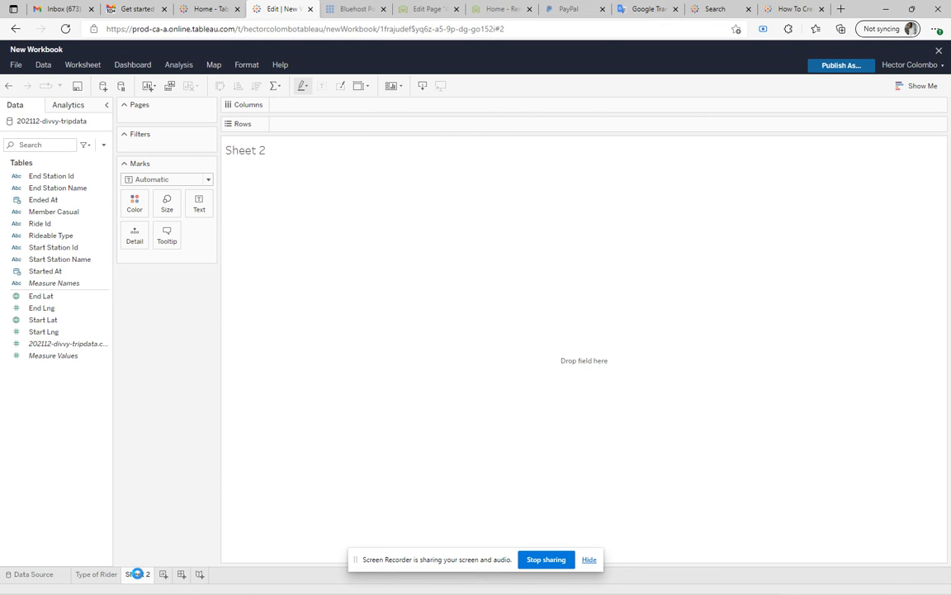